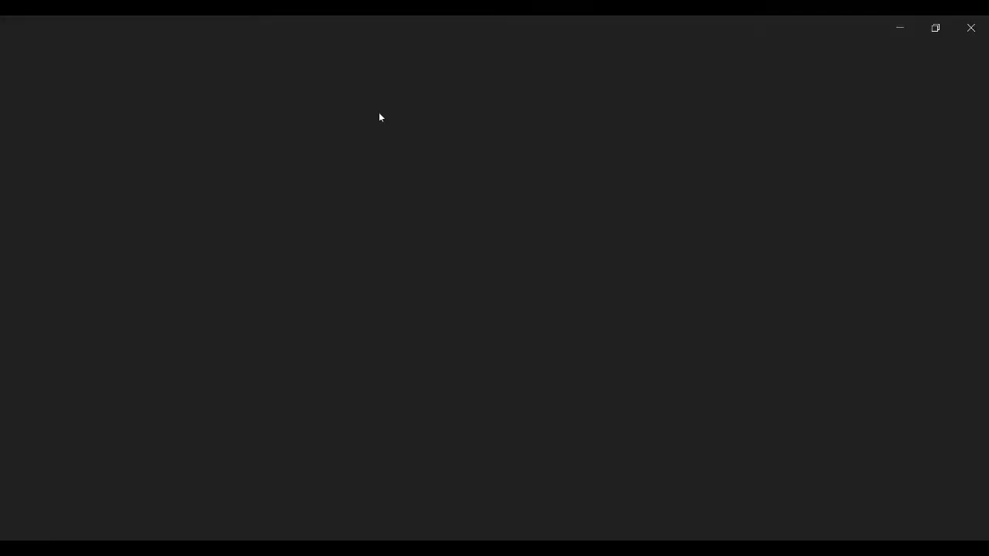
View the reference Maulid banner full screen in Windows Photos
click(961, 523)
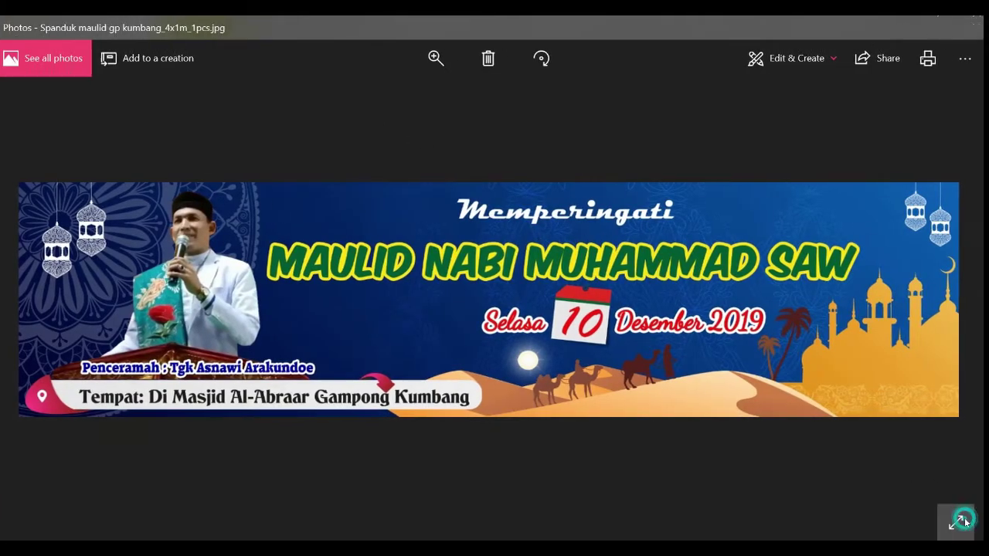
scroll(29, 173, up, 1)
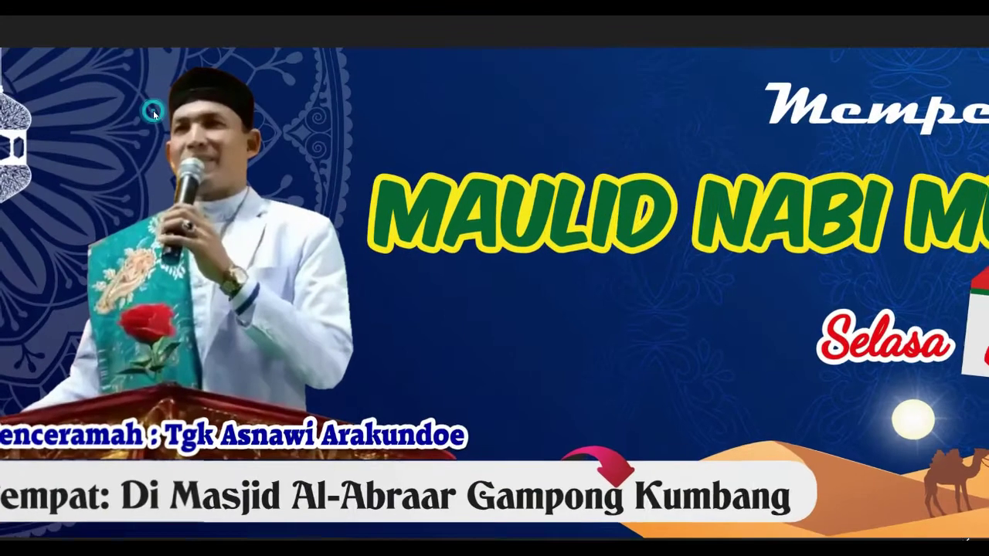
scroll(356, 127, up, 1)
scroll(348, 127, up, 1)
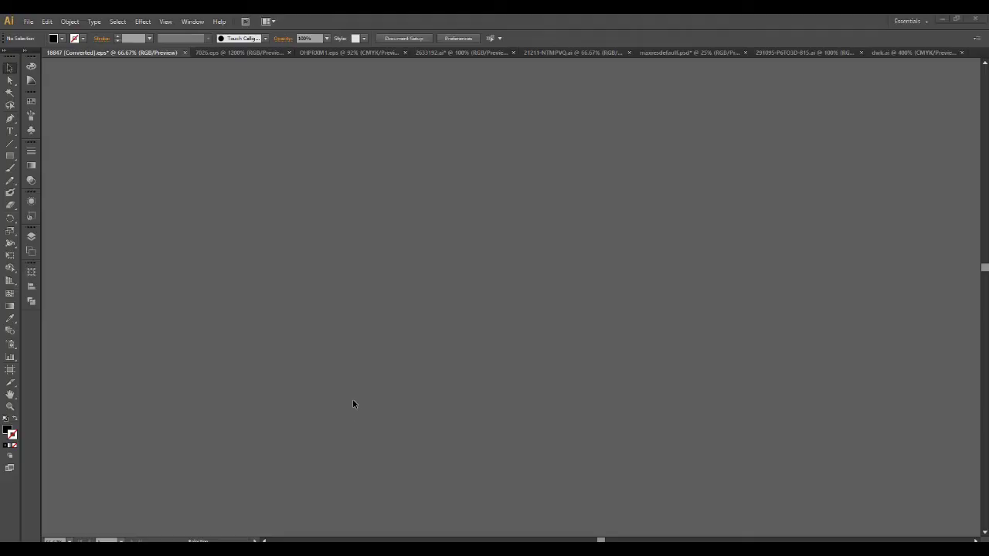
Create a new Illustrator document 400 wide for the banner
key(alt+f)
key(Return)
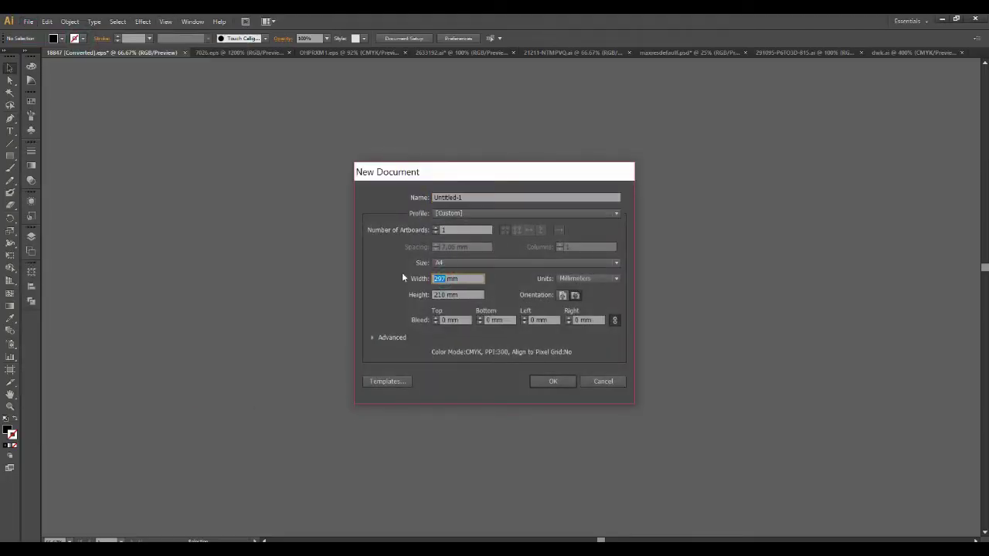
text(40)
text(0)
key(Return)
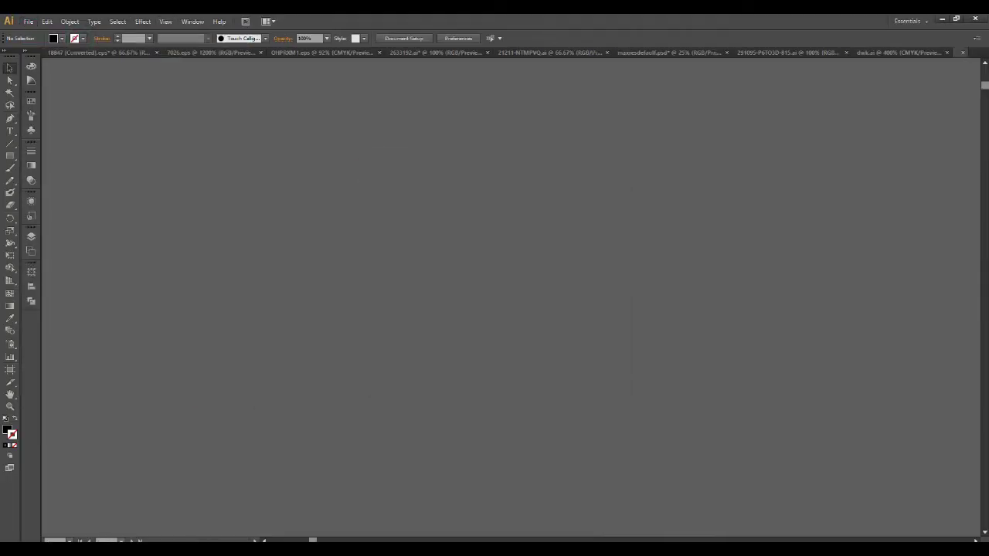
key(alt+Tab)
Paste the Memperingati and 'Maulid nabi muhammad saw' lines from the notes
key(ctrl+c)
key(alt+Tab)
key(ctrl+v)
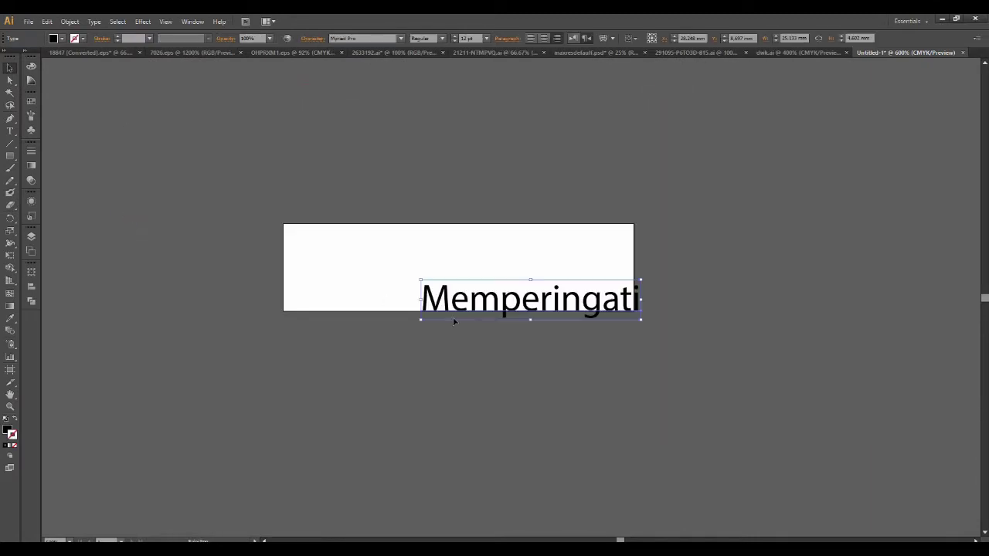
drag(640, 319, 698, 204)
key(alt+Tab)
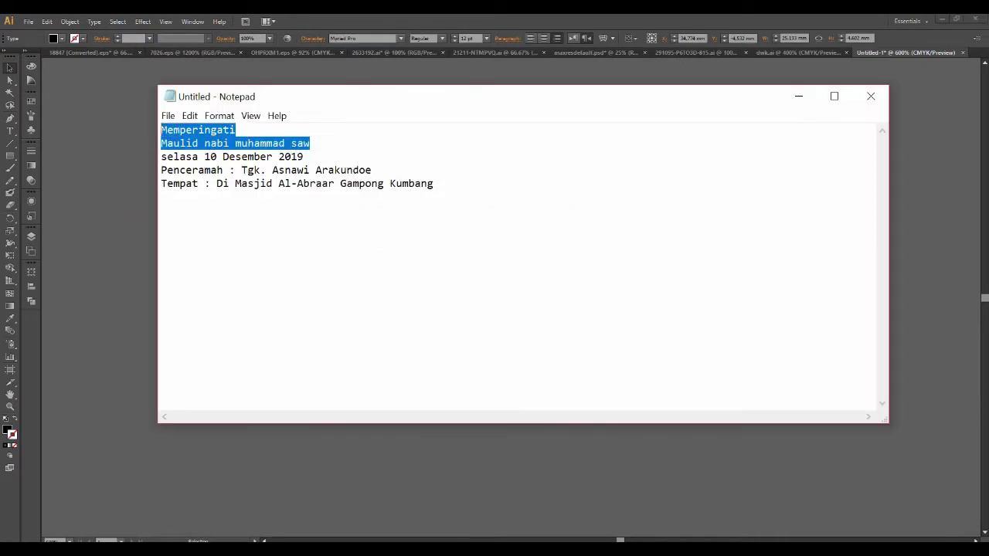
drag(160, 144, 310, 144)
key(ctrl+c)
key(alt+Tab)
key(ctrl+v)
Paste the 'selasa 10 Desember 2019' line below the Maulid line and shrink both
key(alt+Tab)
drag(191, 143, 313, 154)
key(ctrl+c)
key(alt+Tab)
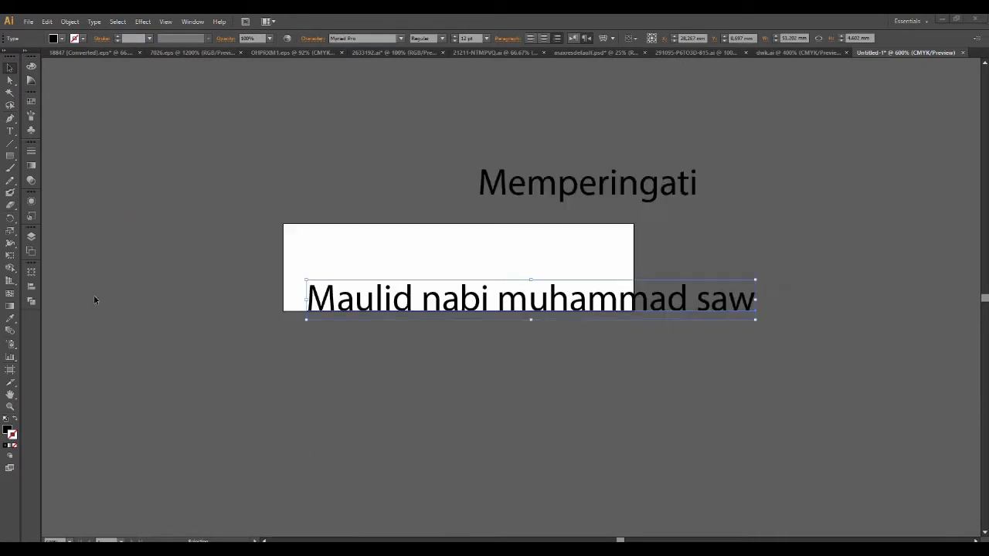
key(ctrl+v)
drag(464, 300, 483, 355)
drag(722, 336, 484, 362)
click(393, 310)
drag(307, 312, 496, 300)
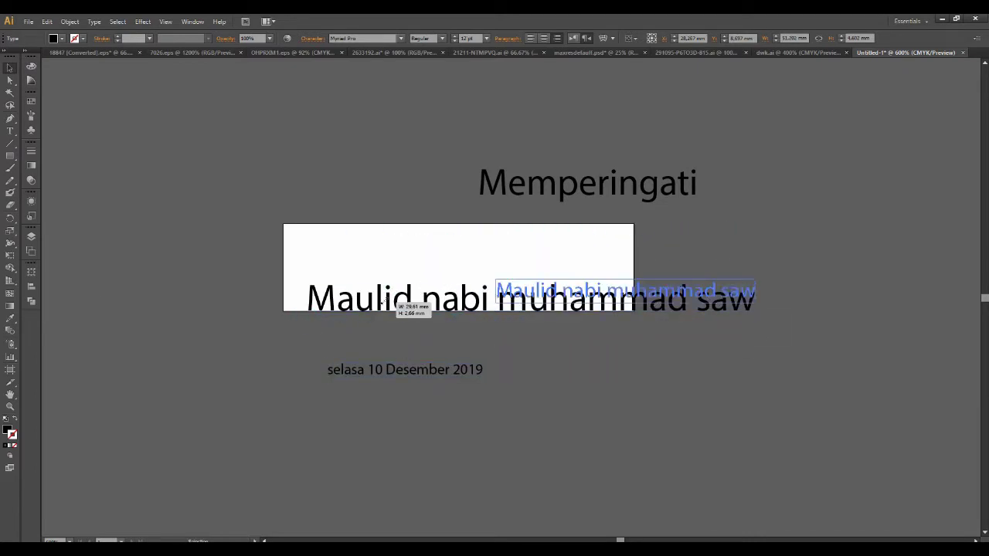
Paste the Penceramah line and shrink it
click(423, 459)
key(alt+Tab)
drag(160, 168, 371, 167)
key(ctrl+c)
key(alt+Tab)
key(ctrl+v)
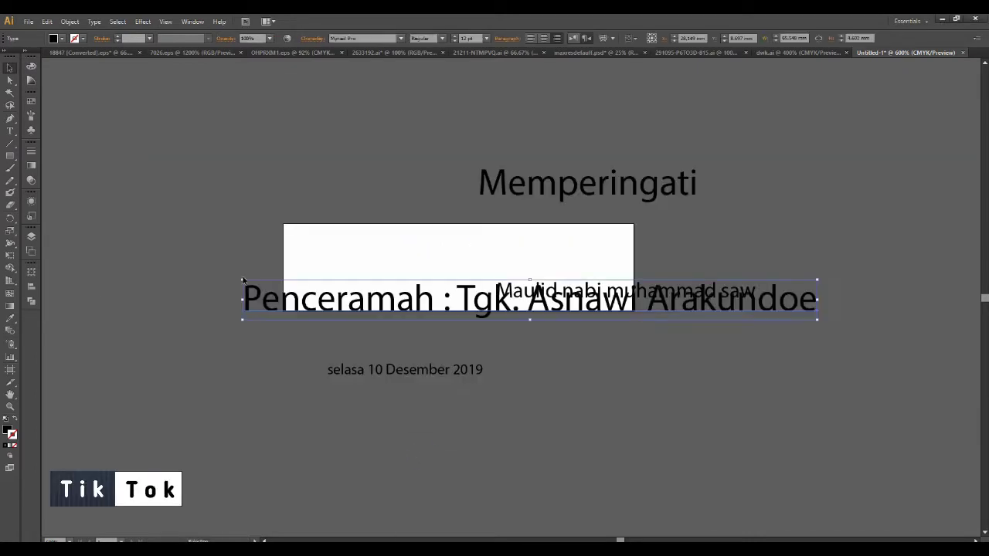
drag(384, 308, 615, 312)
Paste the Tempat line and shrink it to detail size
key(alt+Tab)
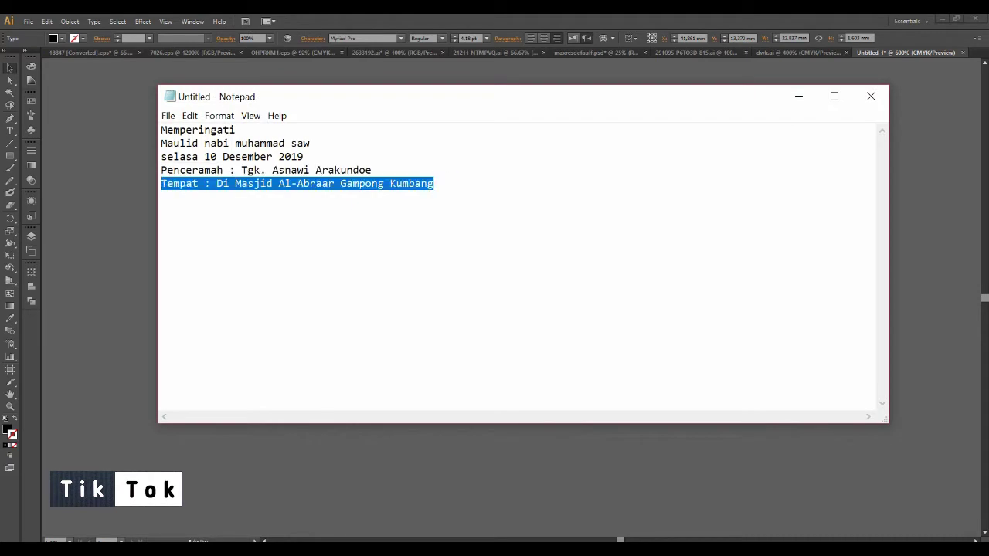
key(ctrl+c)
key(alt+Tab)
key(ctrl+v)
drag(909, 319, 468, 291)
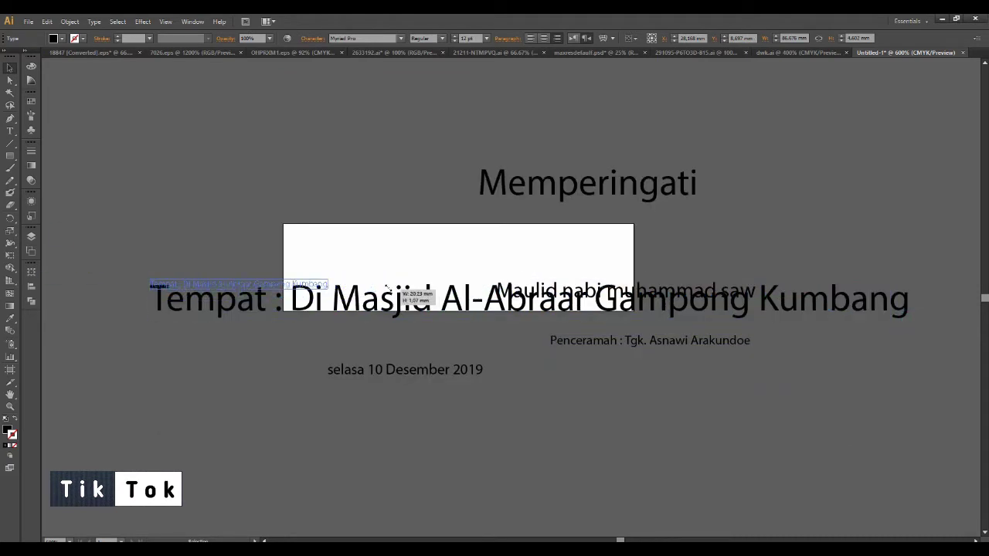
drag(387, 286, 388, 287)
Stack Memperingati, Maulid and Penceramah lines in order on the artboard
drag(552, 334, 285, 280)
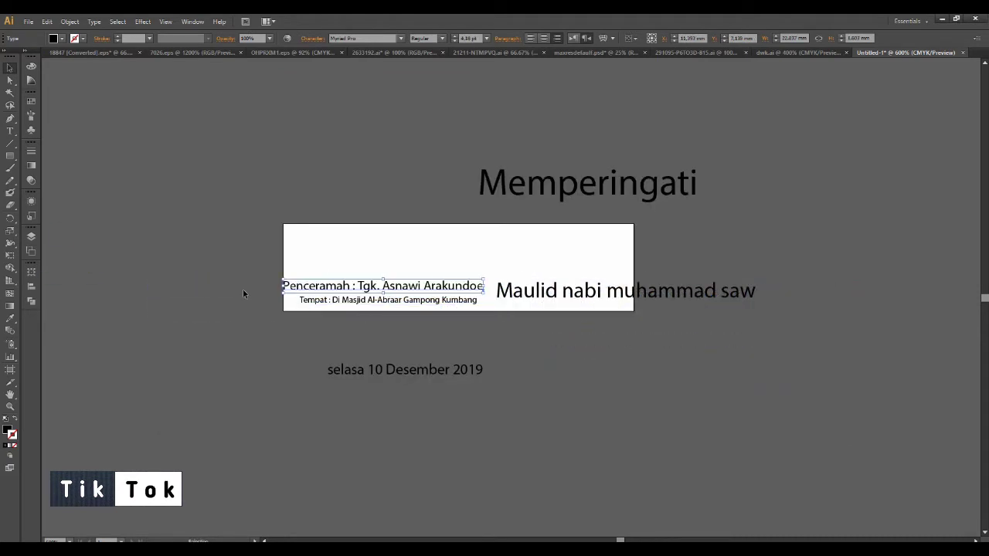
drag(431, 254, 424, 259)
drag(699, 170, 591, 218)
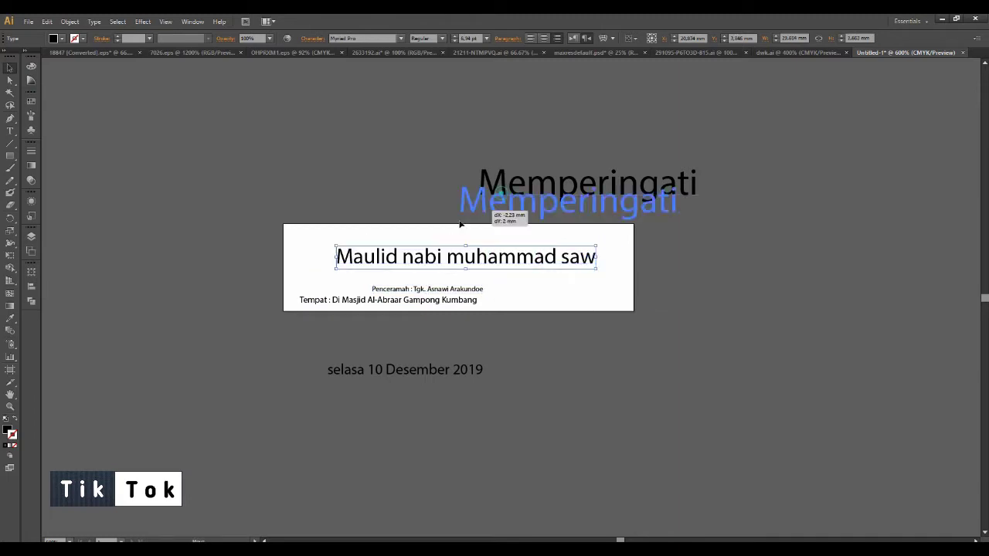
drag(506, 229, 504, 232)
key(ctrl+plus)
key(ctrl+plus)
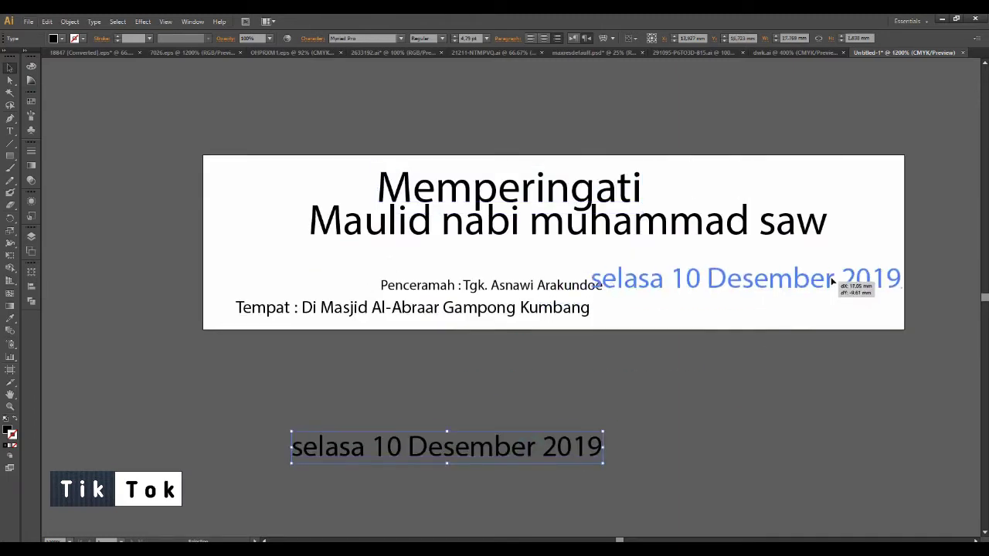
Align the date, Penceramah and Memperingati lines, then move the caption block aside
drag(832, 280, 718, 255)
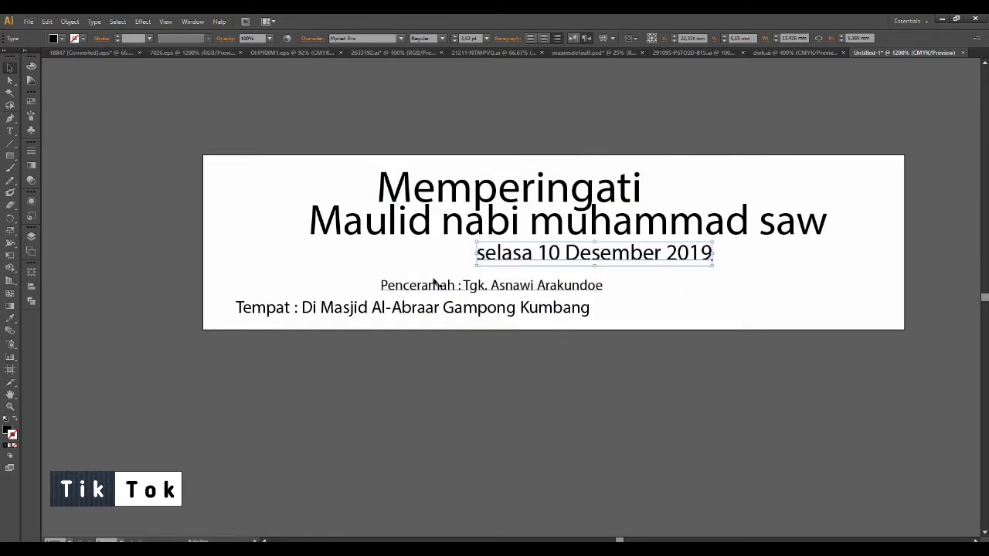
drag(434, 283, 318, 283)
drag(433, 187, 552, 187)
key(ctrl+minus)
drag(199, 154, 625, 320)
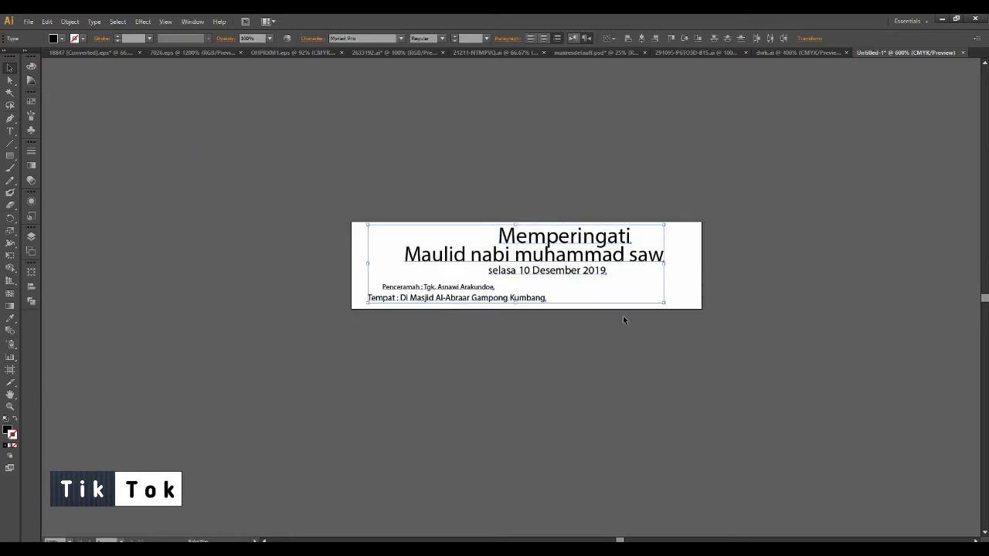
drag(541, 255, 750, 440)
Ungroup the mosque artwork in the 7026.eps document
click(684, 307)
click(224, 54)
click(477, 230)
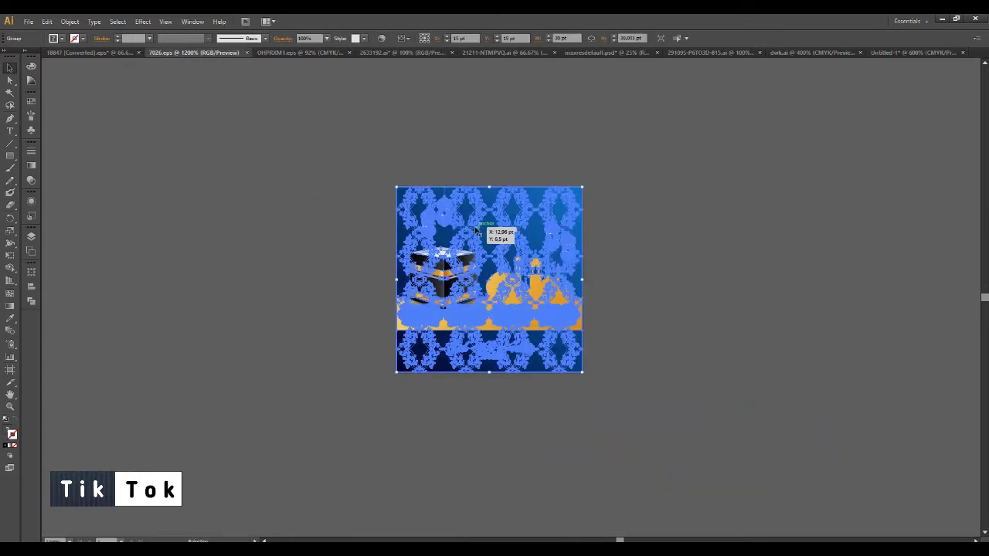
drag(477, 231, 794, 233)
right_click(762, 221)
click(806, 309)
Paste the mosque artwork into Untitled-1, with the Kaaba piece at lower left
click(112, 51)
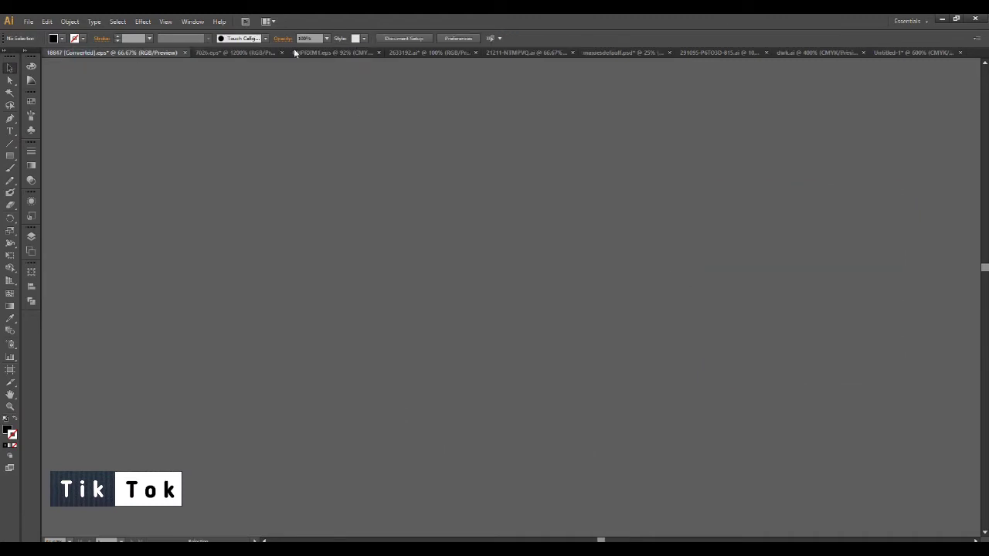
click(912, 53)
key(ctrl+v)
drag(486, 317, 112, 425)
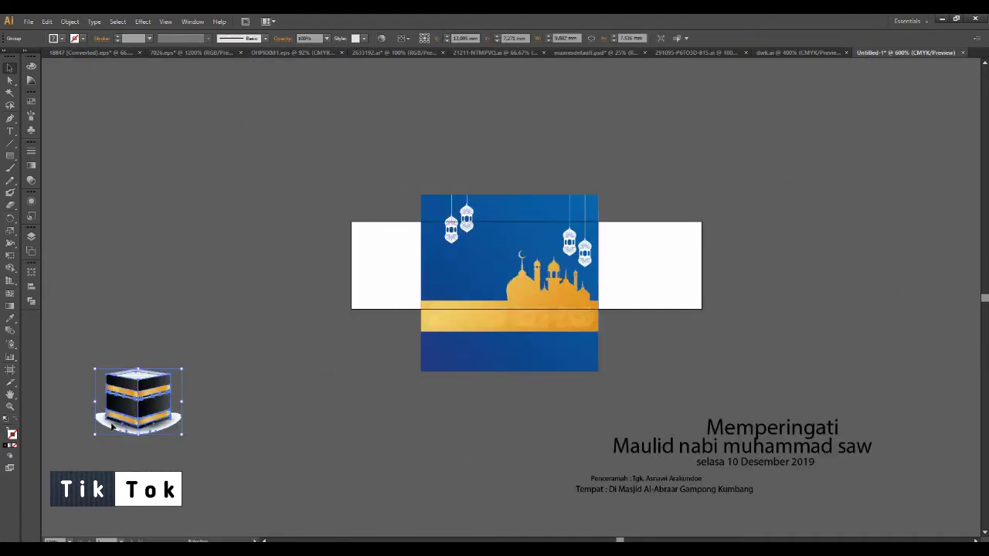
Stretch the blue sky rectangle to the banner's left, right and bottom edges
scroll(541, 309, up, 2)
click(304, 259)
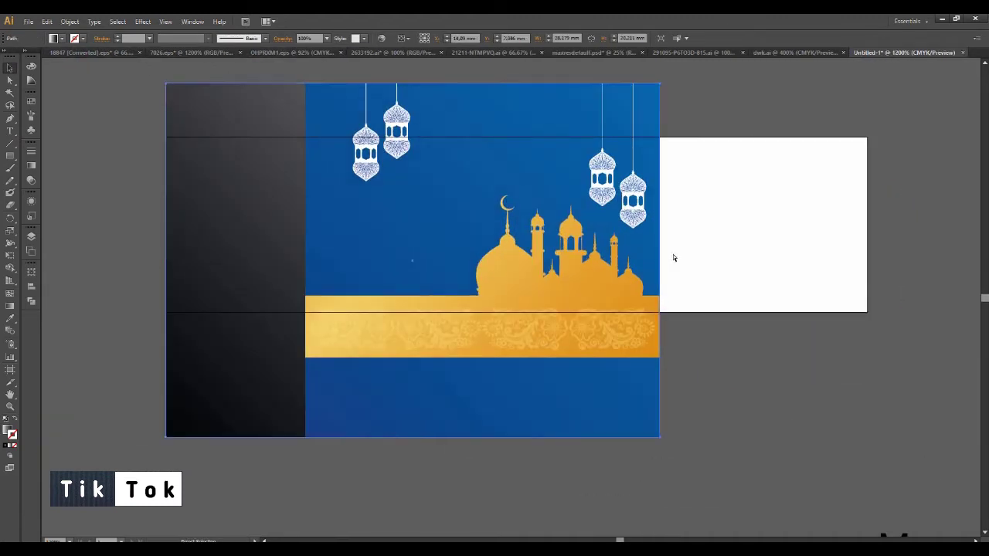
drag(483, 313, 483, 313)
drag(660, 198, 868, 199)
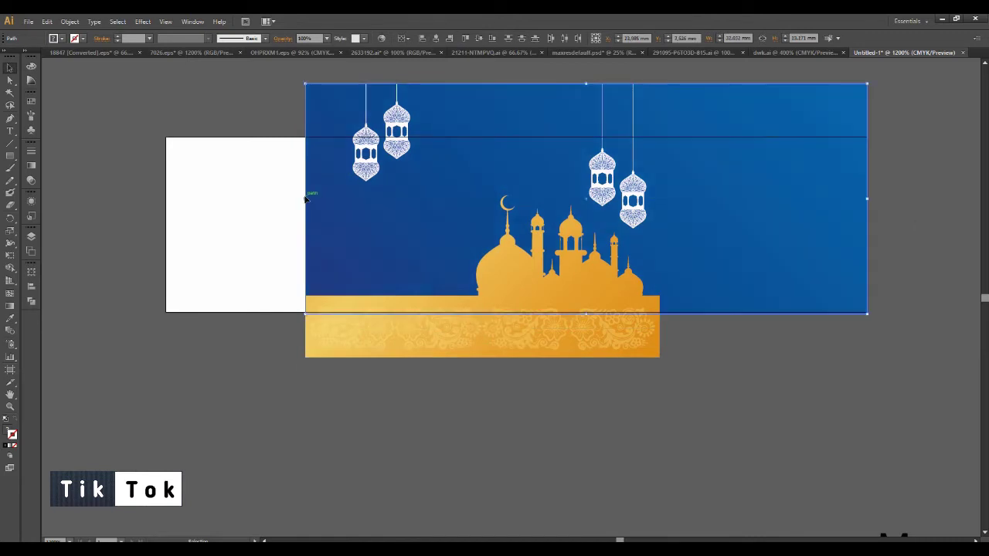
drag(306, 198, 155, 199)
Place small lantern pairs at the banner's left and right ends
drag(395, 151, 224, 185)
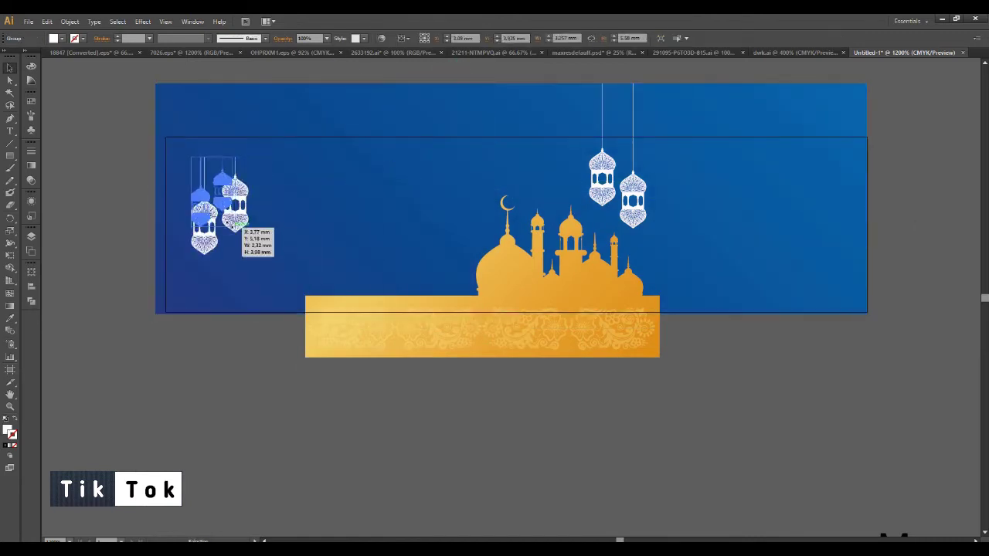
click(594, 97)
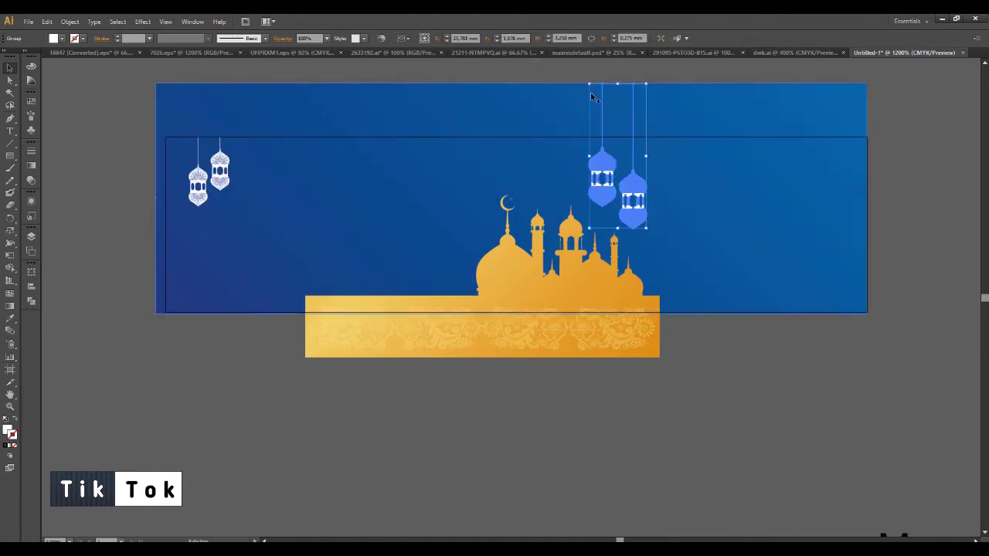
drag(648, 229, 611, 179)
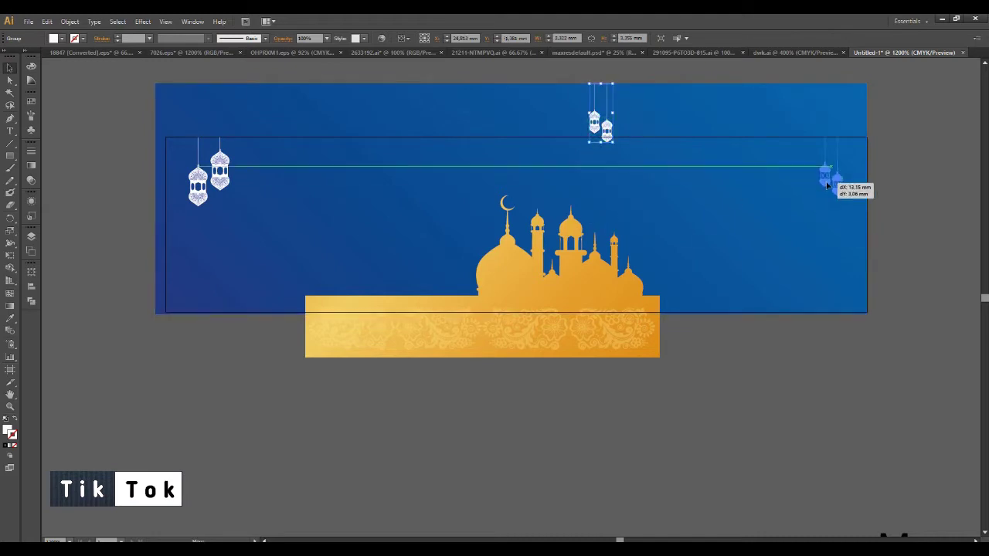
drag(827, 184, 829, 183)
click(936, 255)
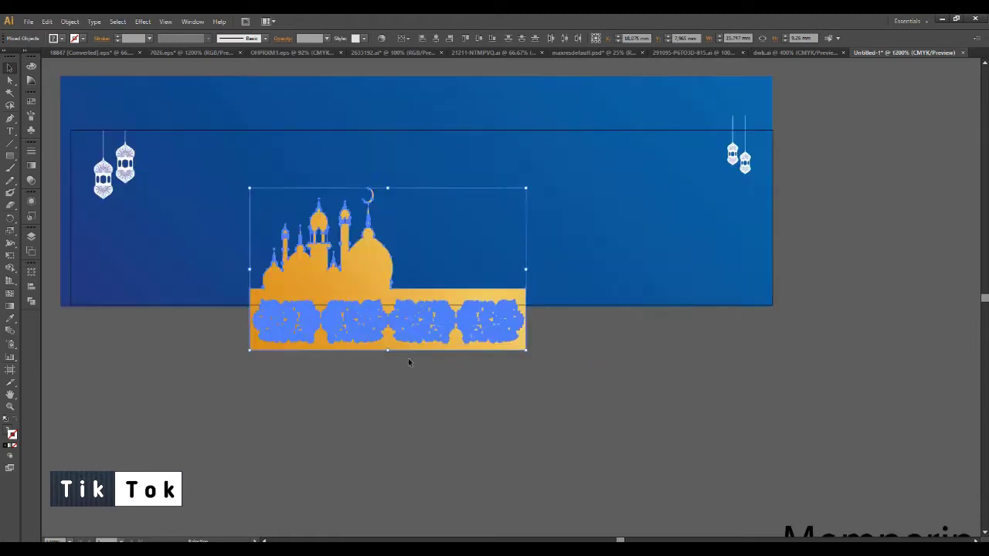
Move the gold mosque to the banner's right end and set the floral band on its base
mouse_move(408, 340)
mouse_down()
mouse_move(865, 307)
mouse_move(856, 307)
mouse_up()
key(Left)
click(822, 355)
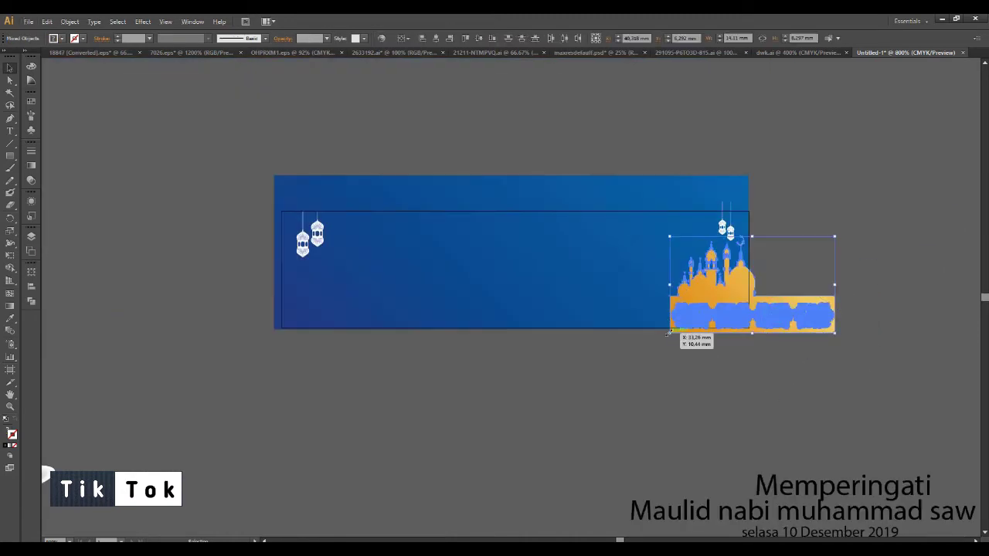
drag(669, 331, 634, 354)
key(ctrl+z)
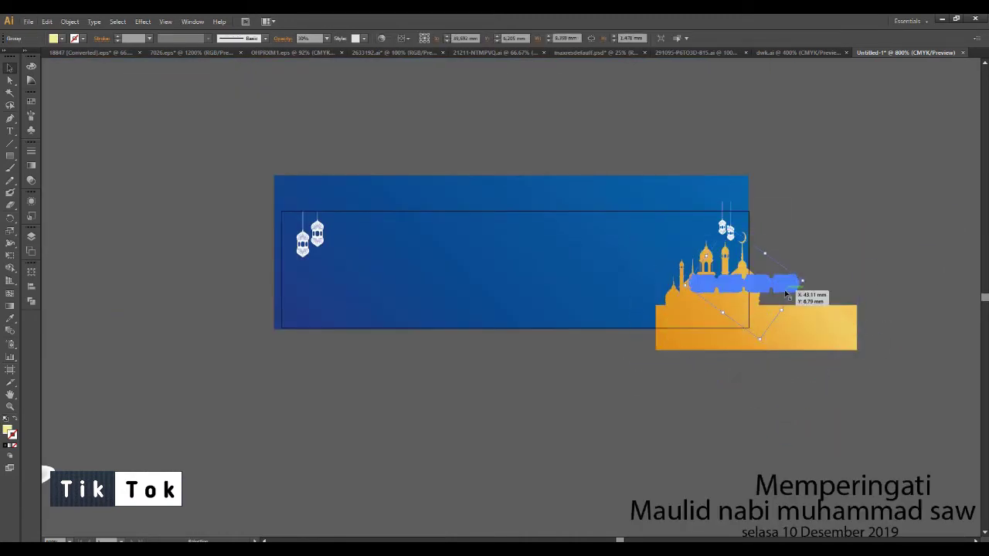
drag(818, 261, 755, 329)
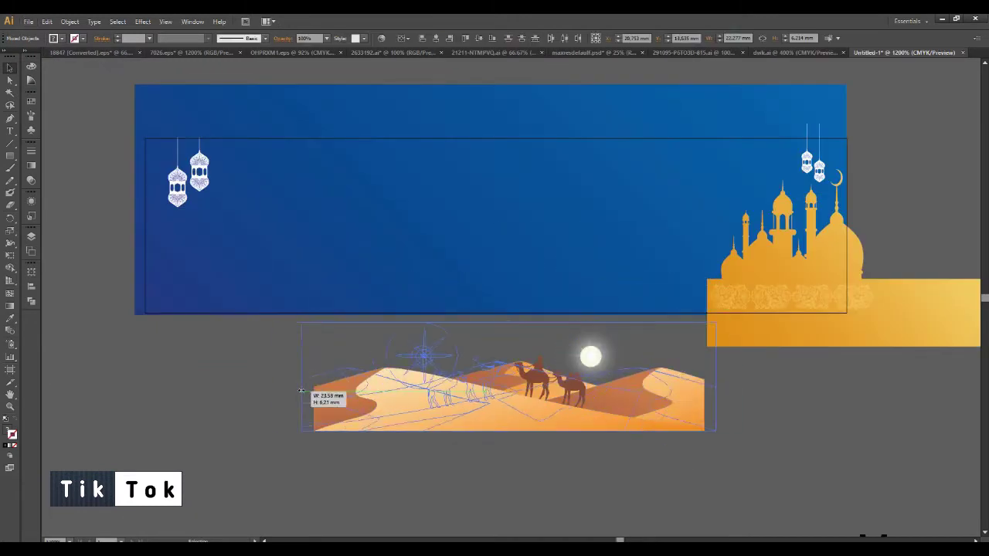
Lay the dunes along the banner's bottom and stretch the front dune's tip toward the mosque
drag(673, 326, 527, 314)
scroll(669, 330, up, 1)
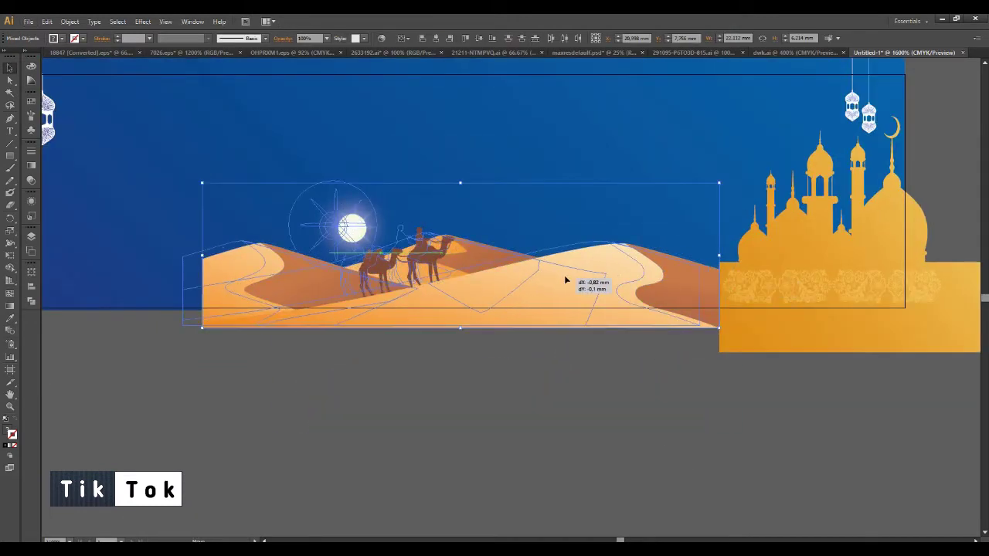
drag(585, 282, 575, 274)
click(709, 280)
key(a)
drag(705, 269, 781, 310)
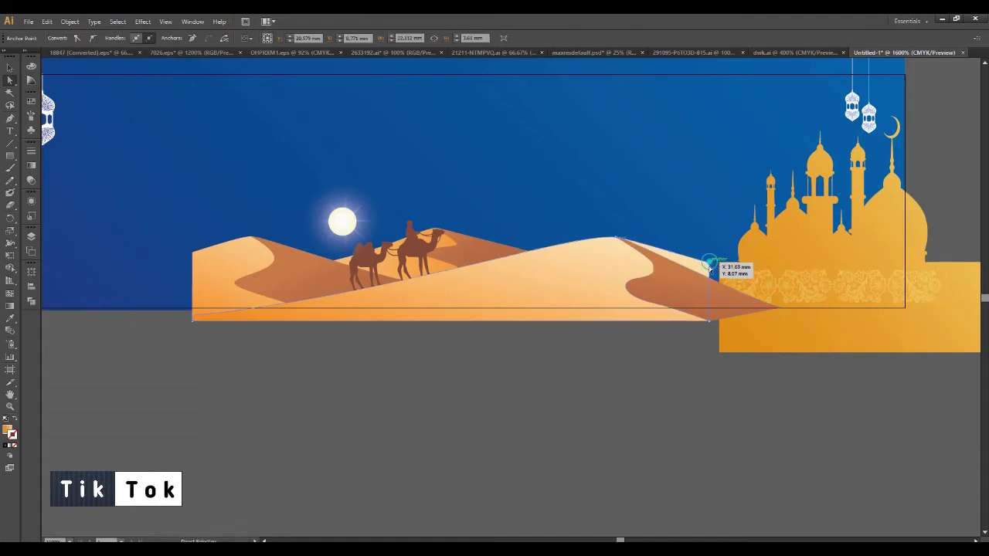
drag(710, 267, 794, 305)
Slope the front dune's left end downward
scroll(794, 305, up, 2)
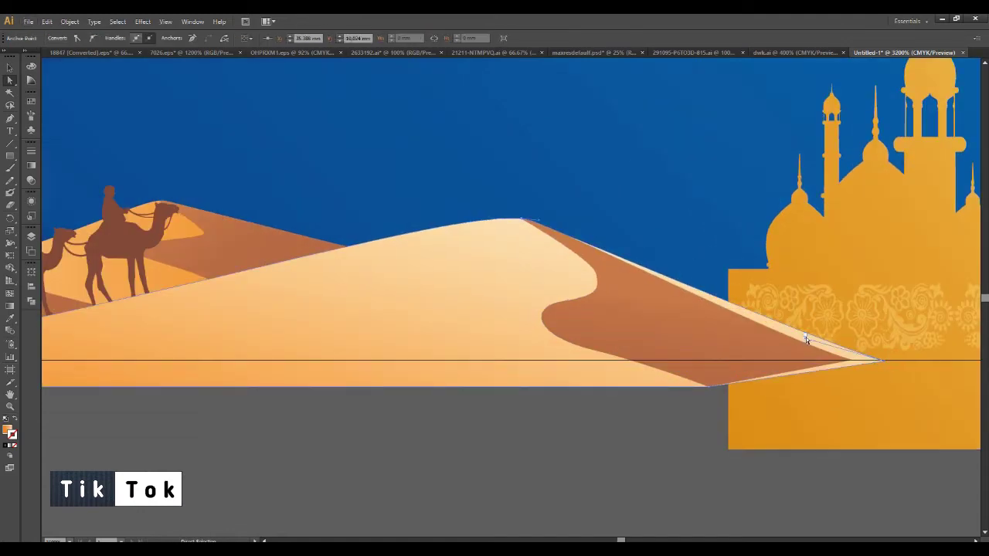
click(600, 417)
scroll(600, 417, down, 2)
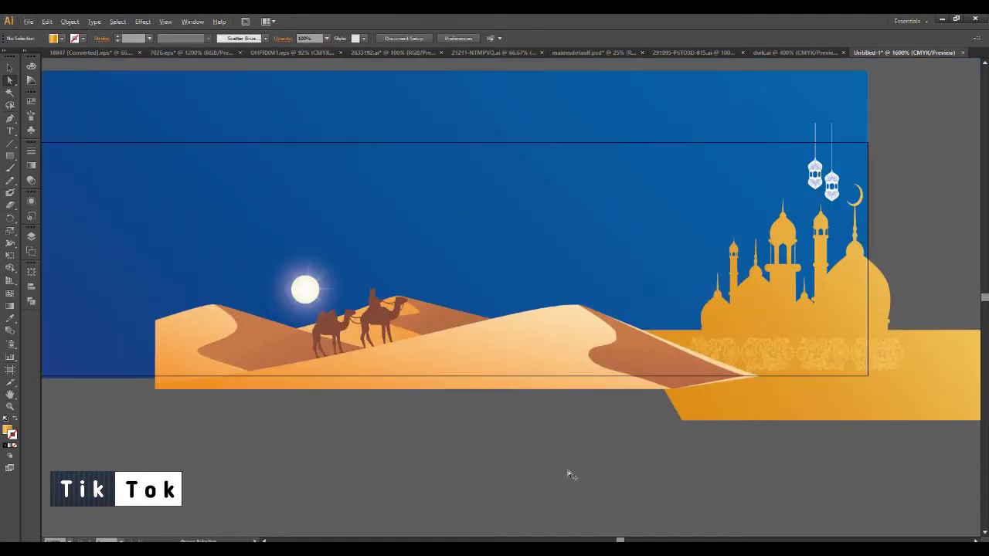
scroll(569, 474, left, 5)
drag(519, 353, 405, 422)
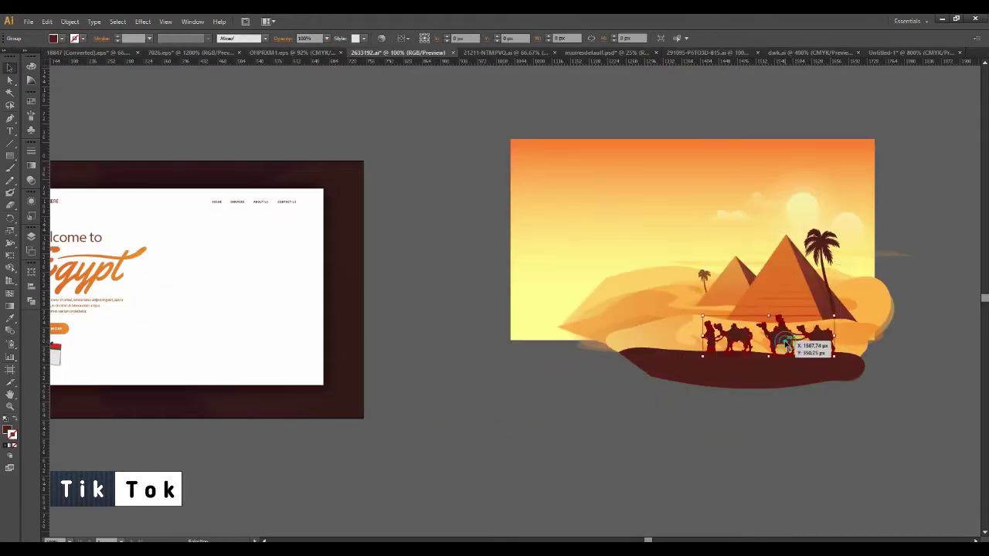
Bring the camels and palm trees into the banner and move a palm beside the mosque
shift+click(818, 249)
shift+click(704, 279)
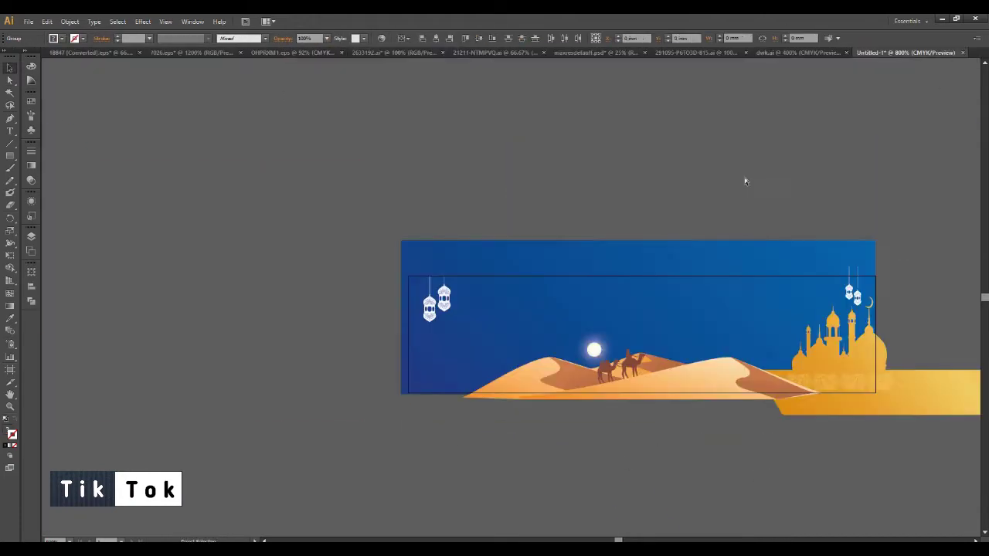
drag(895, 55, 560, 321)
click(421, 209)
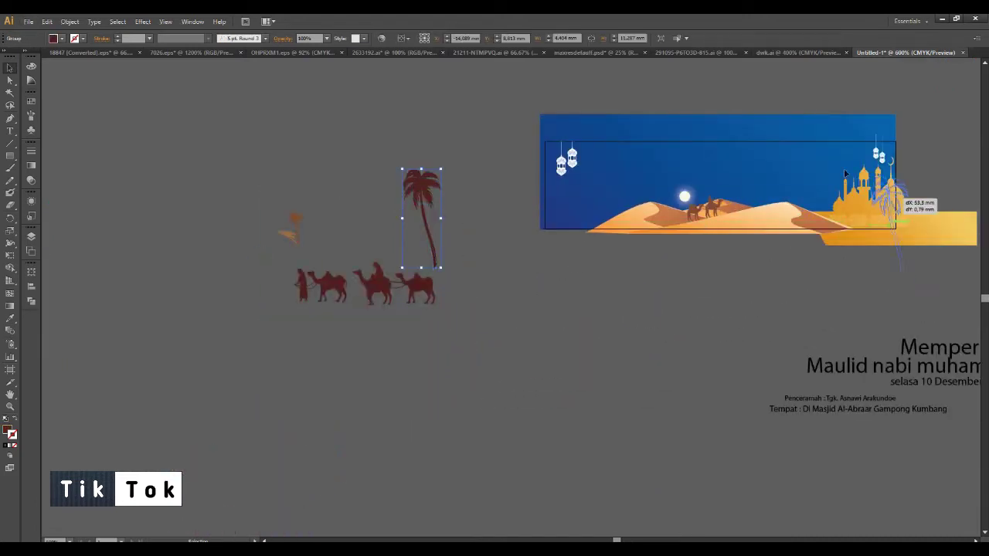
drag(421, 209, 810, 197)
Shrink the palm and add a second copy next to it near the mosque
scroll(843, 219, up, 2)
drag(817, 283, 766, 160)
drag(750, 100, 790, 163)
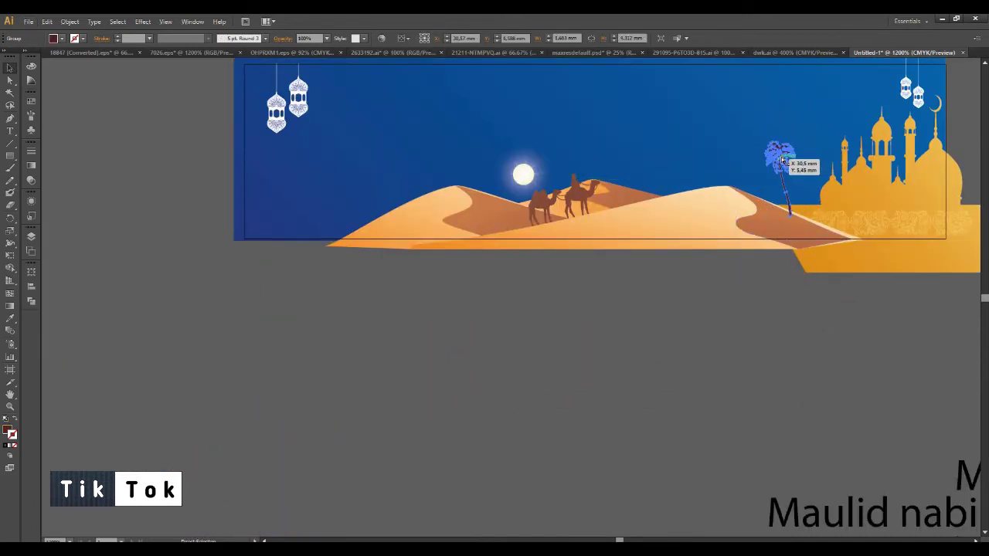
mouse_move(510, 293)
mouse_down()
mouse_move(800, 194)
mouse_move(776, 152)
mouse_up()
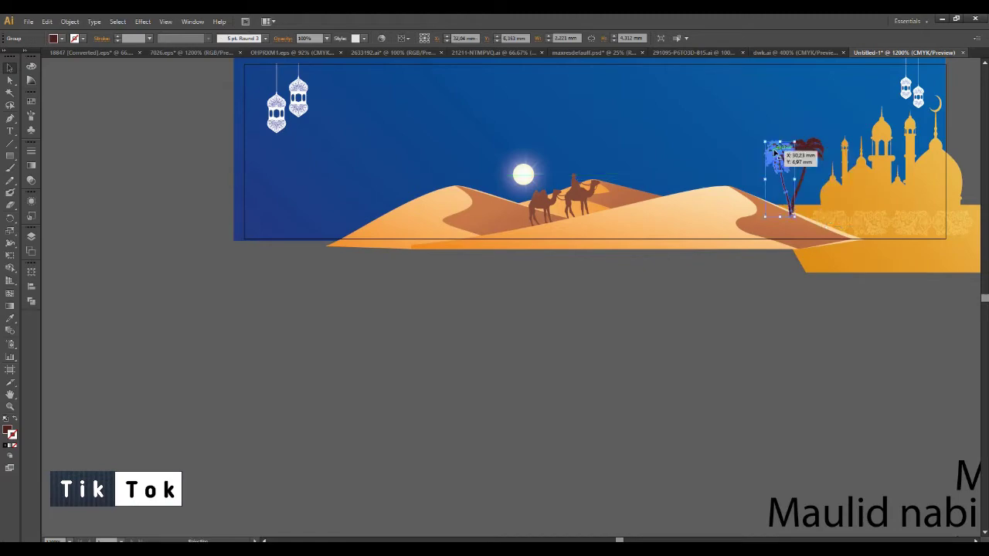
scroll(809, 172, up, 2)
scroll(802, 201, up, 2)
key(Delete)
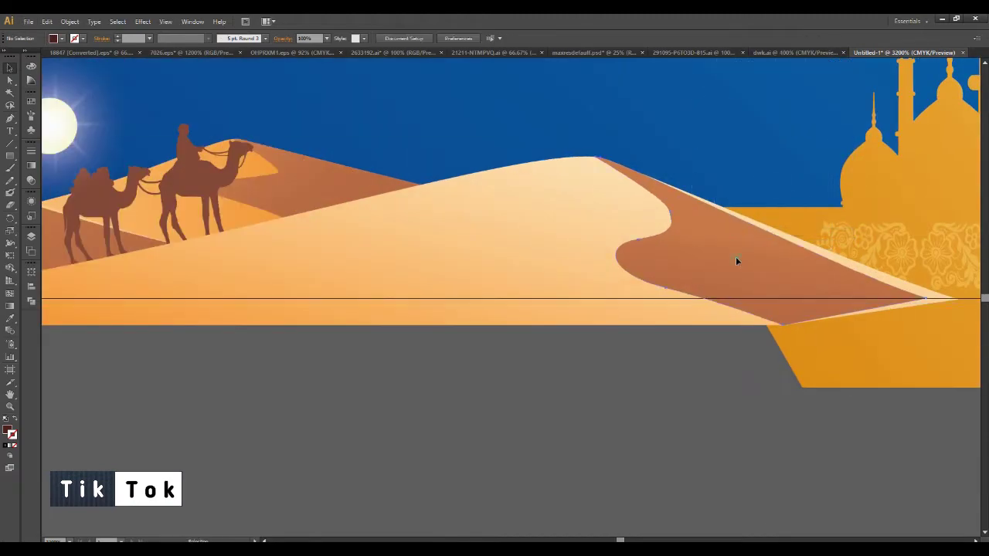
click(877, 274)
key(ctrl+z)
Shrink the camel-and-man silhouette onto the right dune
scroll(629, 389, down, 5)
scroll(550, 437, down, 2)
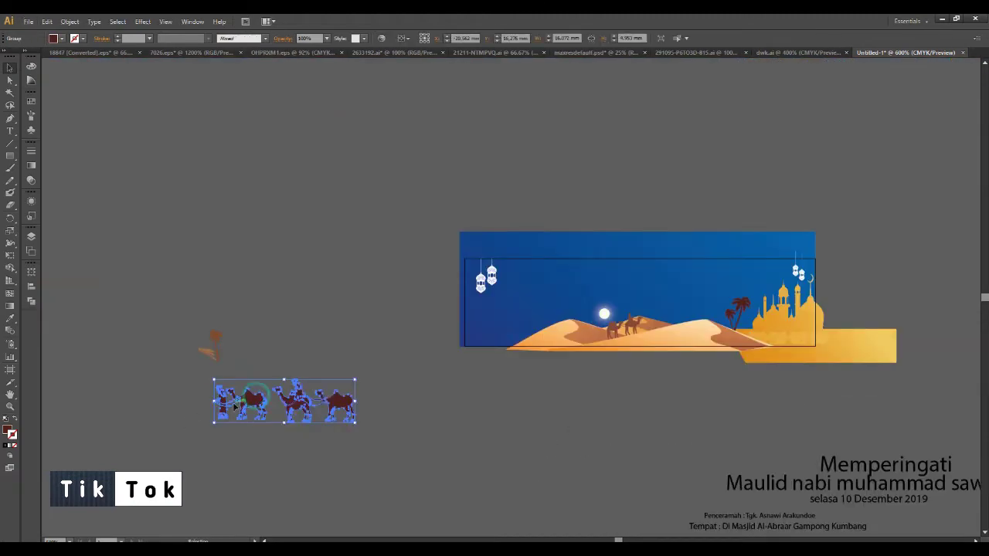
mouse_move(251, 407)
mouse_down()
mouse_move(611, 408)
mouse_move(696, 170)
mouse_up()
scroll(610, 408, up, 3)
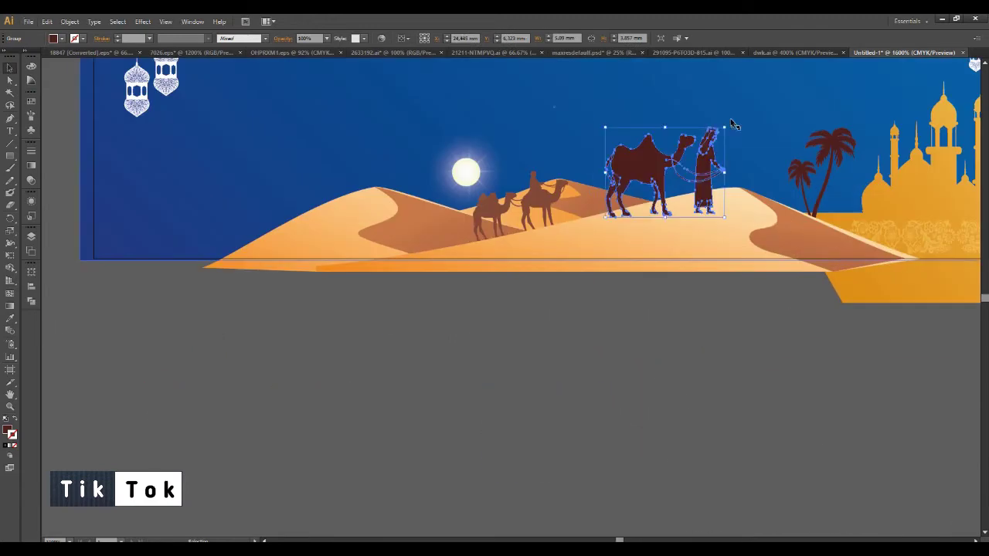
mouse_move(724, 126)
mouse_down()
mouse_move(693, 154)
mouse_move(717, 126)
mouse_up()
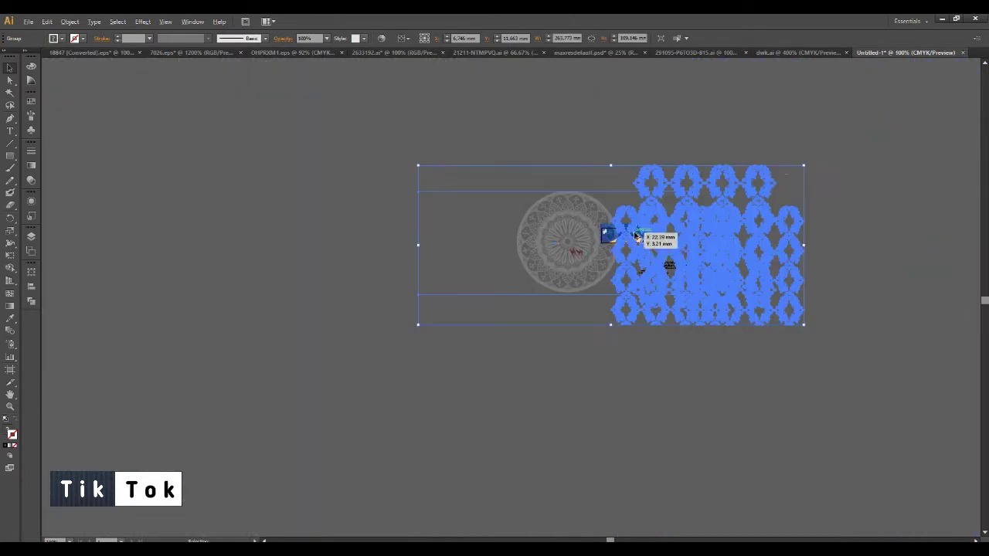
Scale the mandala and position it over the banner's left end
click(386, 207)
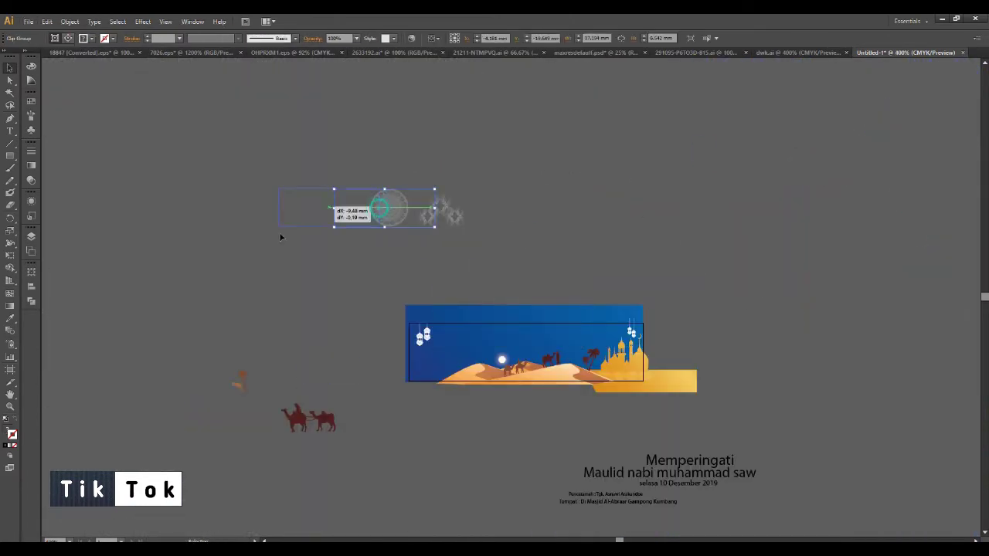
drag(387, 207, 434, 351)
drag(257, 277, 258, 282)
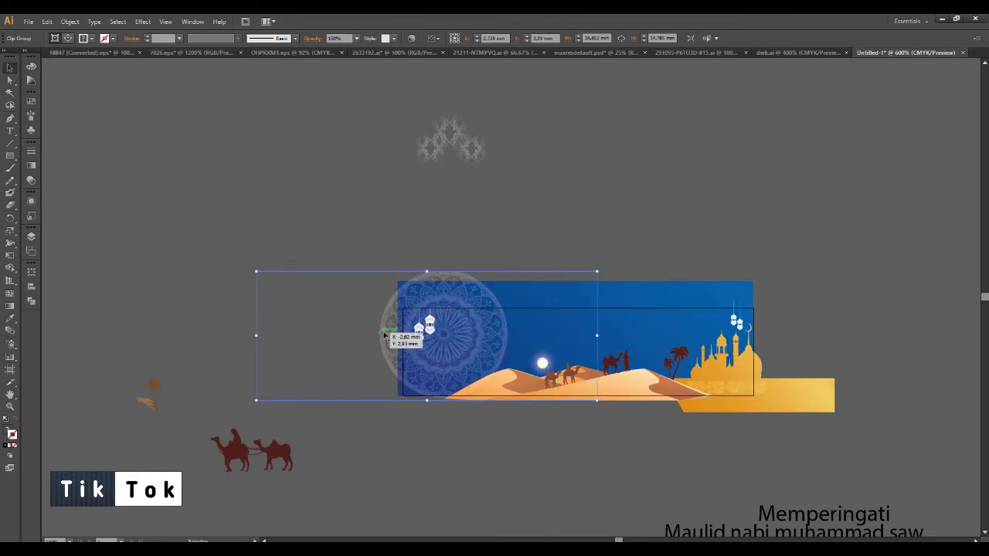
drag(379, 341, 376, 342)
Move the lattice pattern onto the banner and enlarge it
click(276, 216)
drag(452, 141, 601, 344)
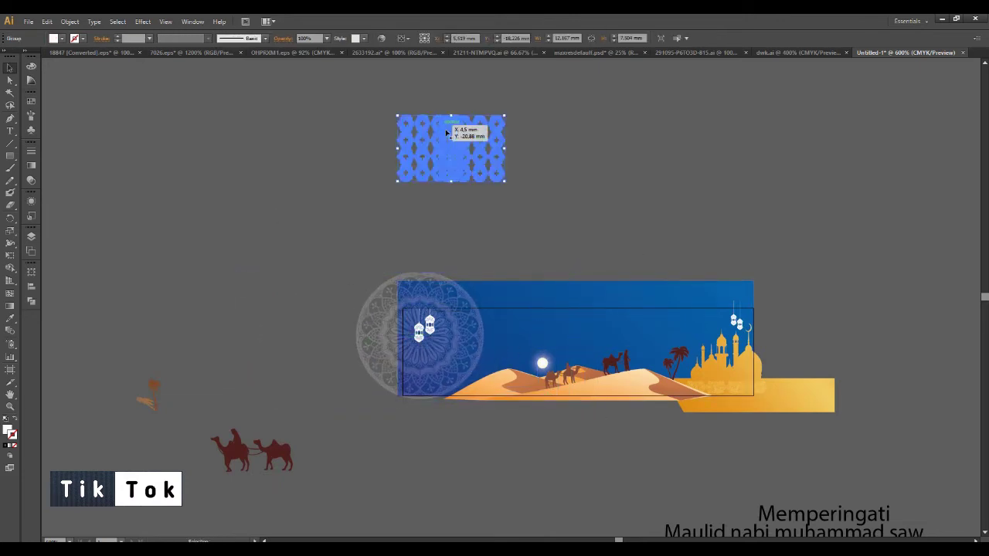
drag(662, 310, 706, 286)
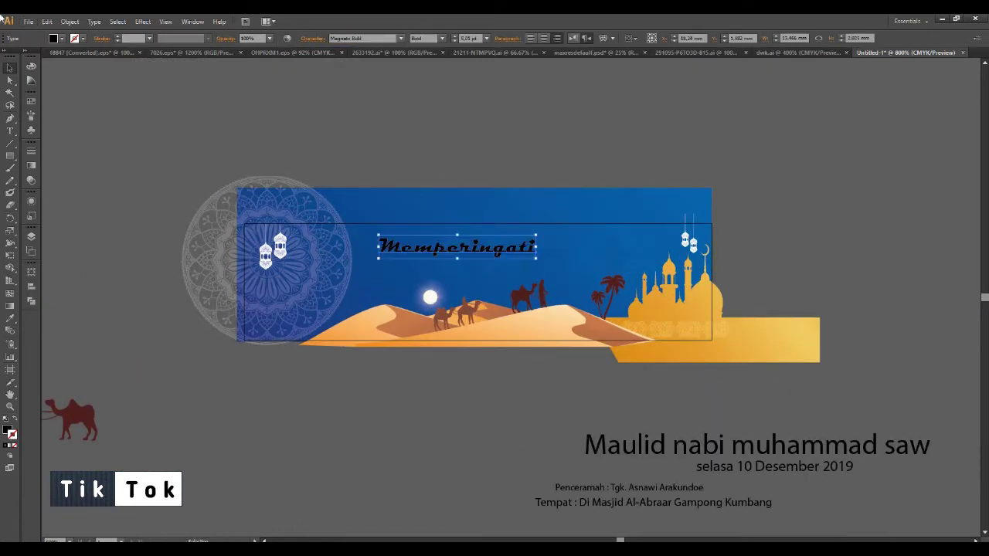
Make Memperingati white and set the Maulid title beneath it in Komika Axis
click(53, 38)
click(19, 59)
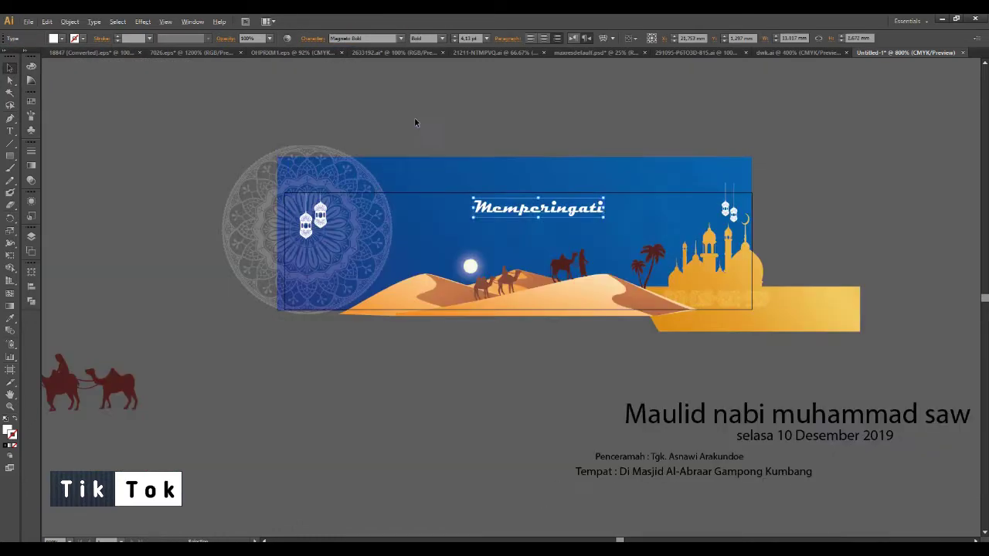
drag(572, 423, 301, 223)
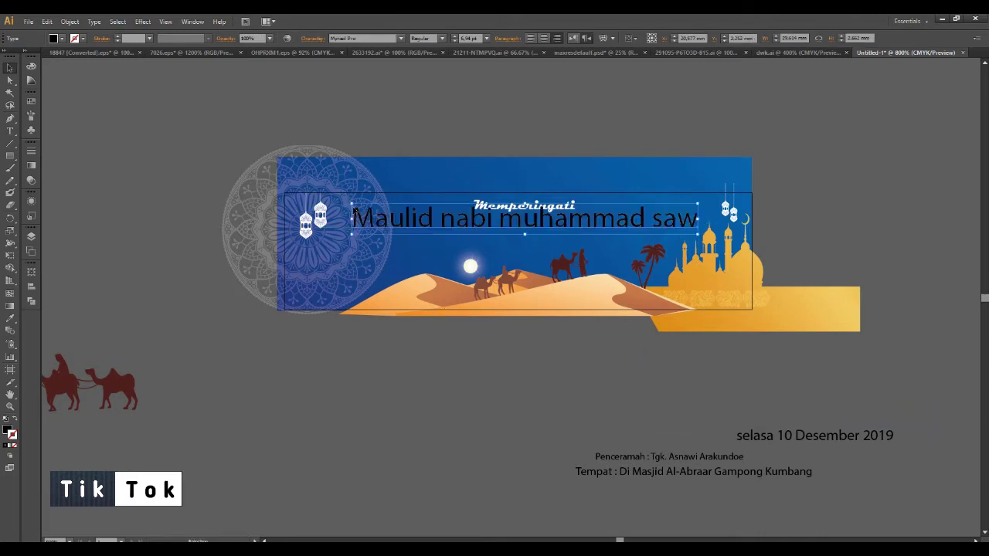
key(Return)
mouse_move(576, 224)
mouse_down()
mouse_move(410, 214)
mouse_move(410, 239)
mouse_up()
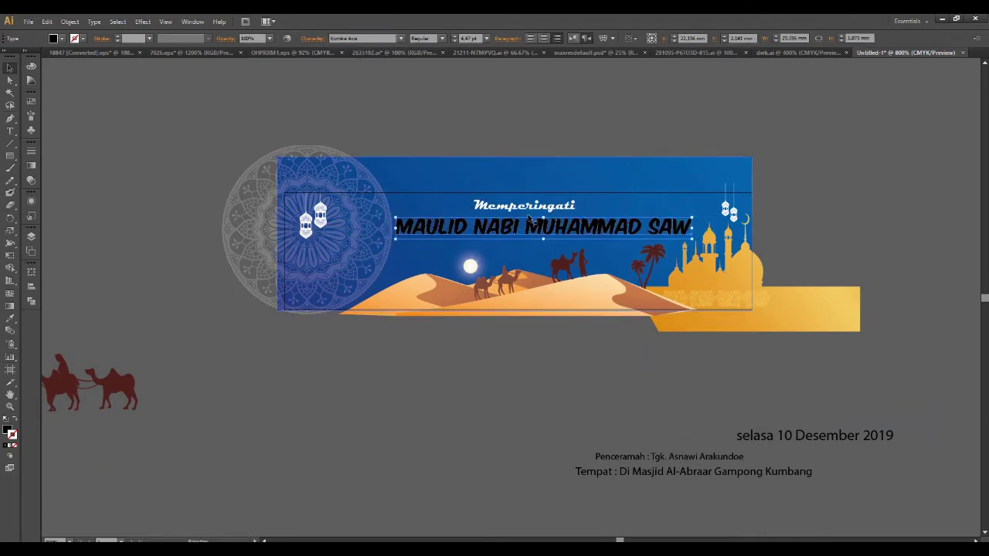
Fill the Maulid title green and give it a yellow outline
click(62, 38)
click(47, 60)
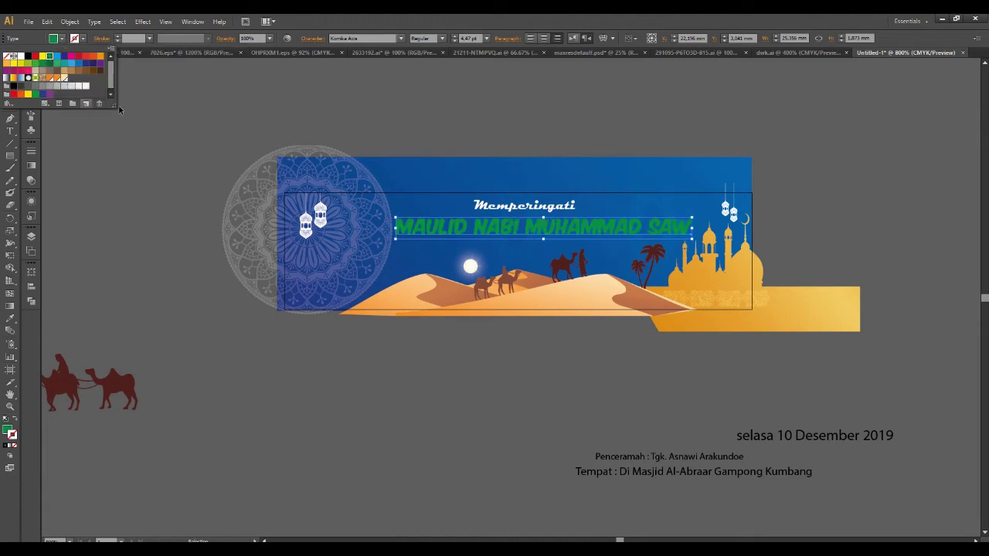
click(487, 167)
click(497, 240)
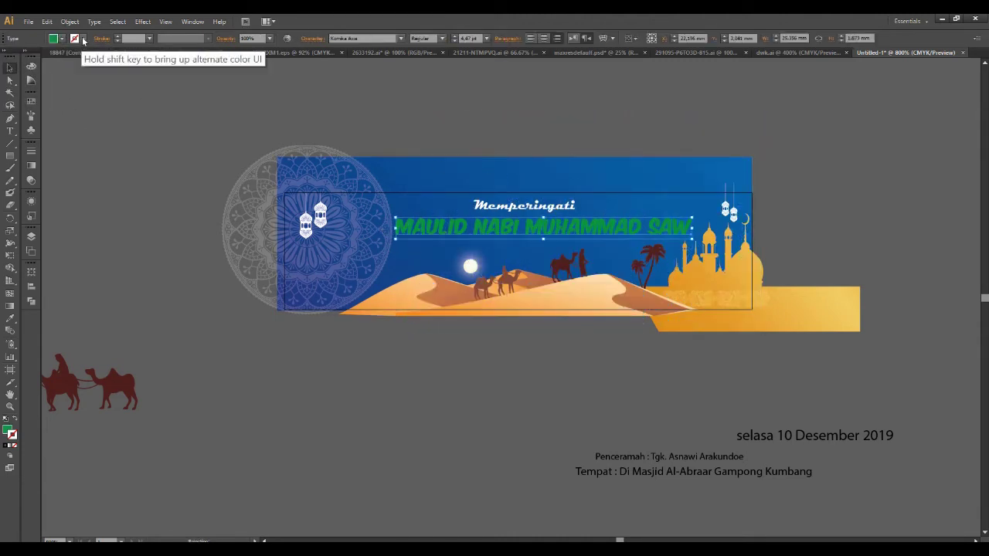
click(82, 38)
click(40, 59)
click(101, 38)
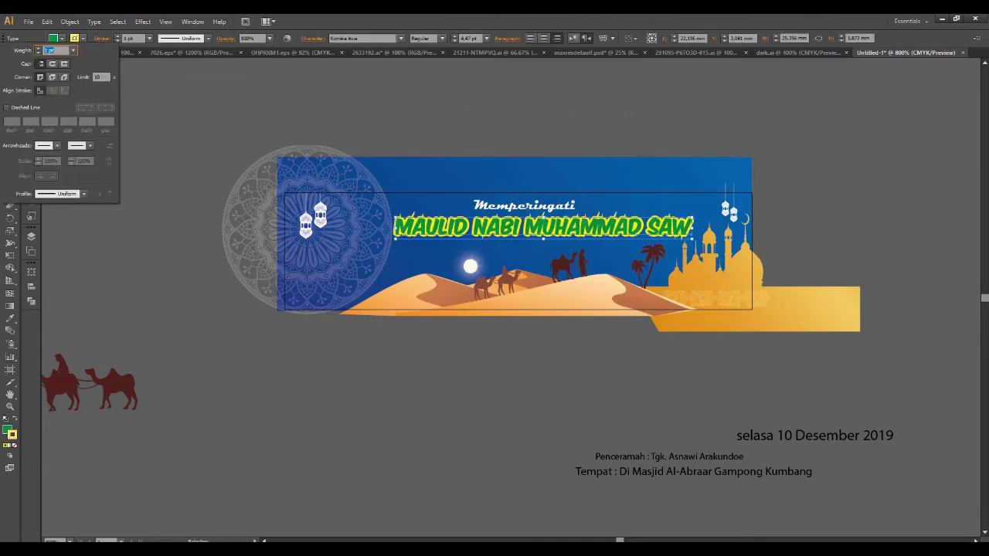
click(209, 127)
click(809, 437)
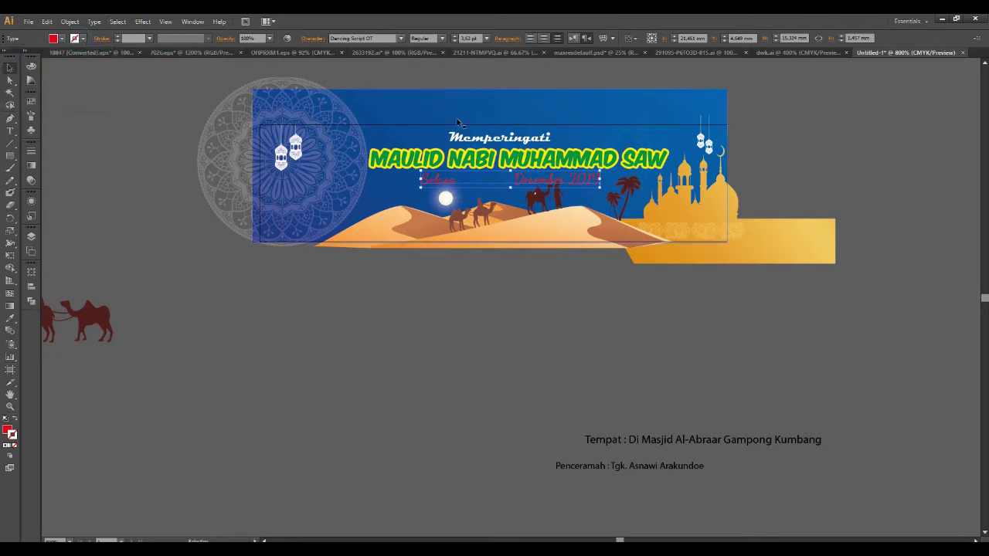
Set the date line's stroke to white at 0.25 pt weight
click(83, 38)
click(29, 54)
click(102, 38)
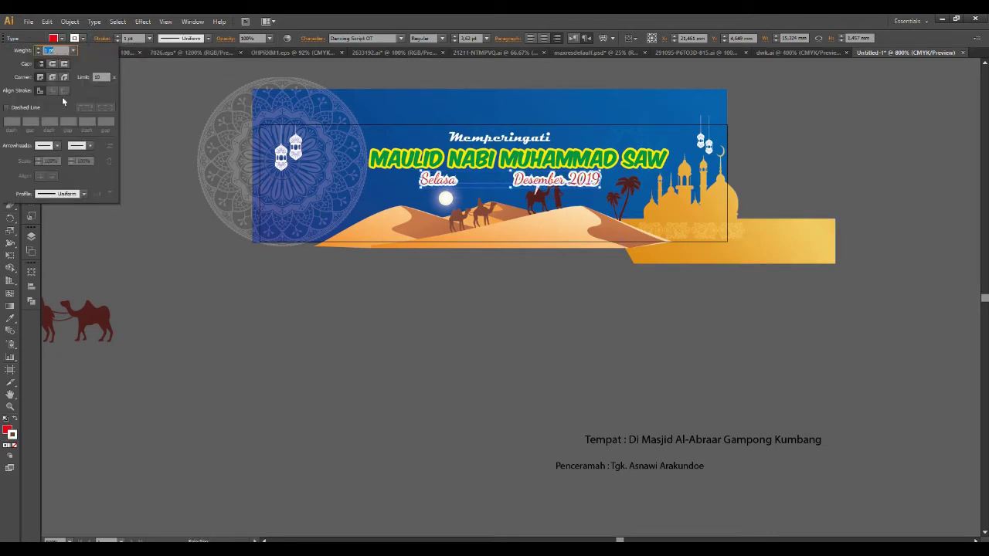
click(83, 38)
click(6, 55)
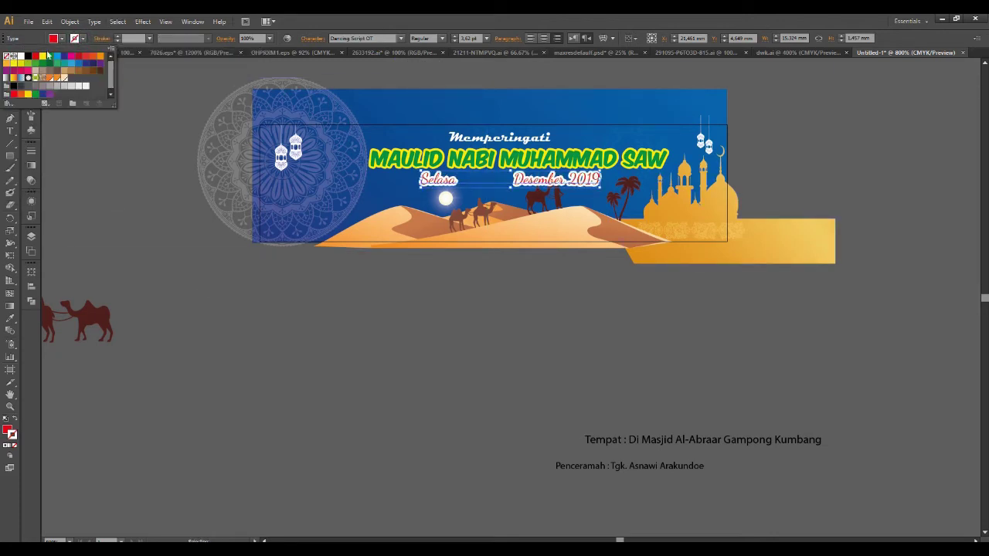
click(150, 38)
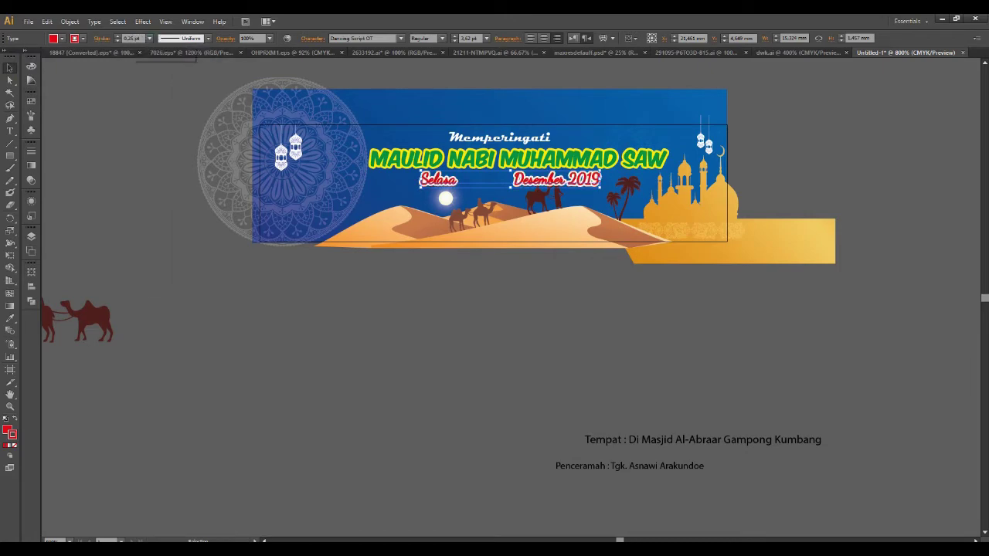
click(152, 283)
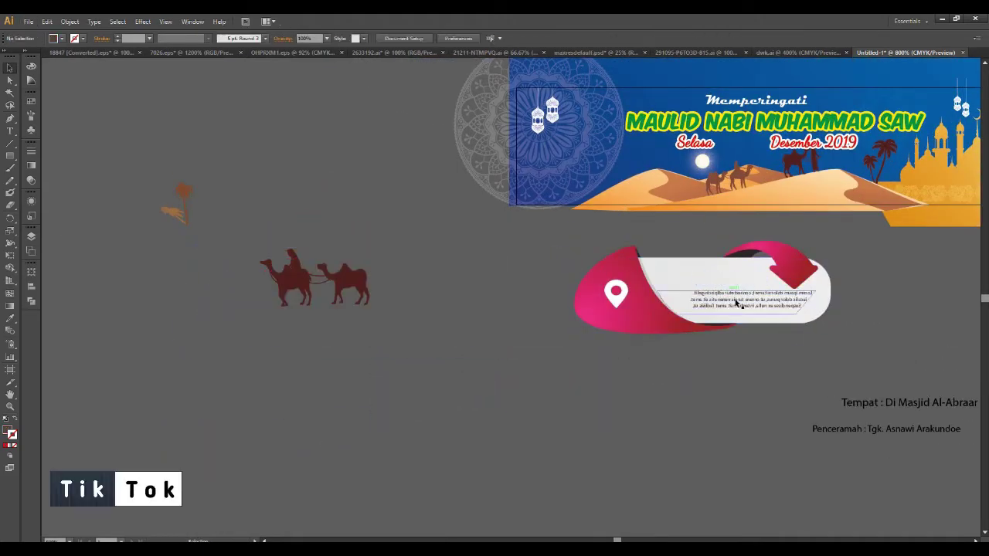
Scale the pasted pink location badge down to a small size
click(592, 315)
drag(831, 332, 662, 276)
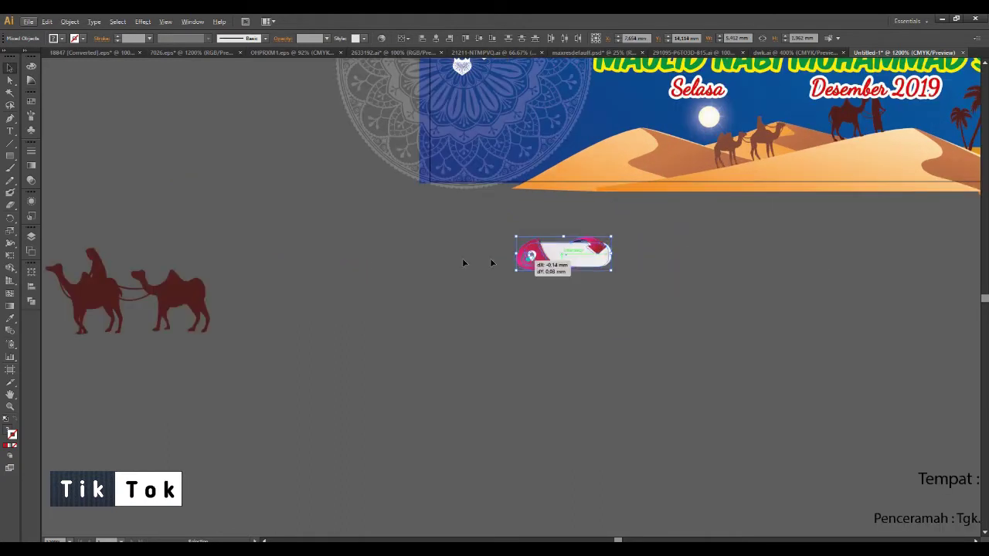
scroll(510, 224, up, 1)
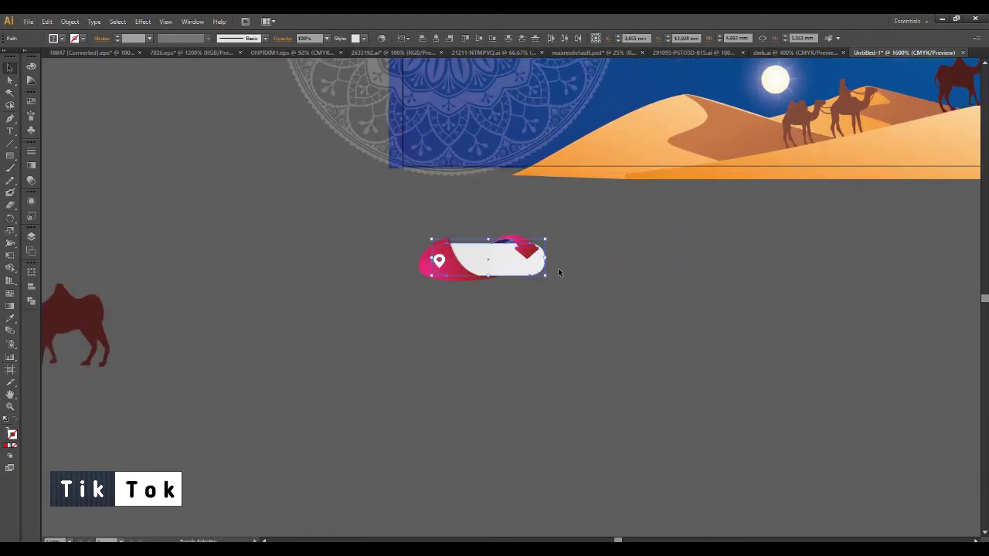
scroll(550, 267, up, 1)
Drag the white bar's right anchor points far right to form a long caption strip
click(541, 320)
scroll(541, 320, up, 2)
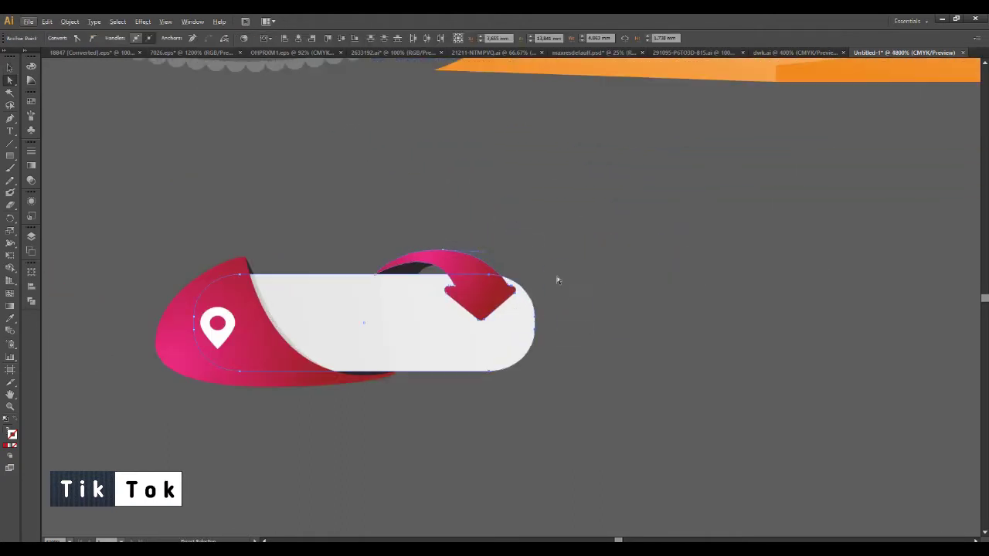
click(487, 275)
drag(792, 331, 556, 358)
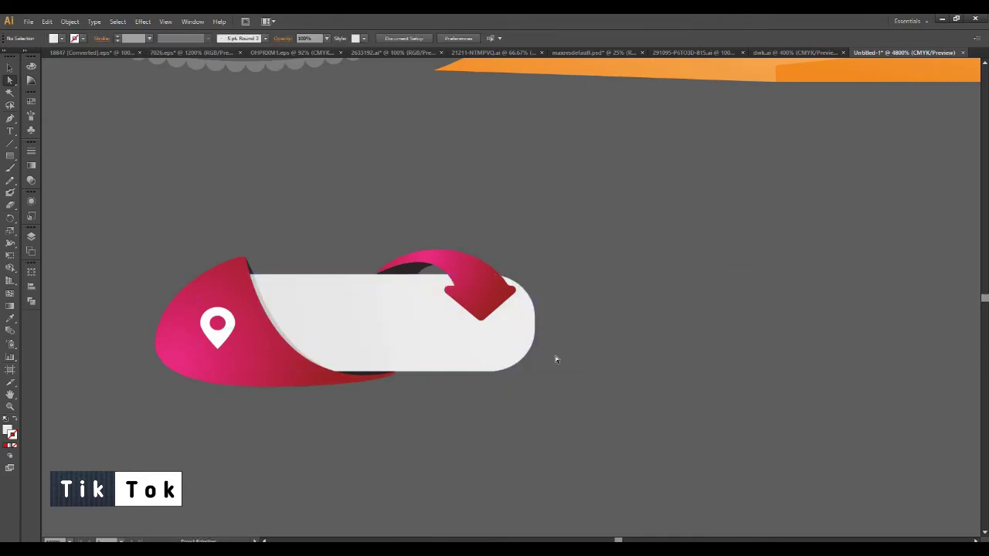
scroll(534, 322, down, 3)
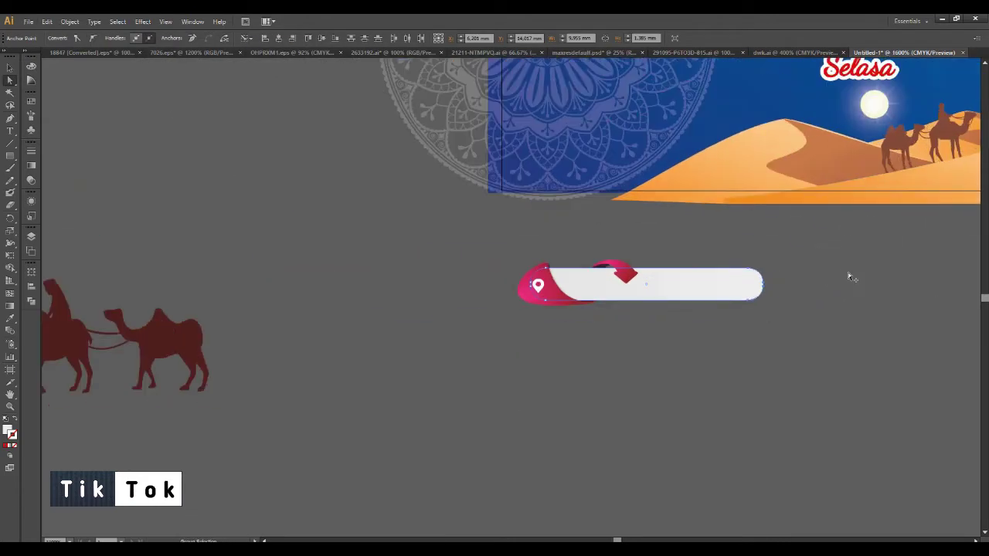
scroll(850, 276, up, 2)
mouse_move(713, 296)
mouse_down()
mouse_move(825, 278)
mouse_move(923, 304)
mouse_up()
scroll(824, 278, up, 2)
click(211, 169)
key(v)
click(266, 279)
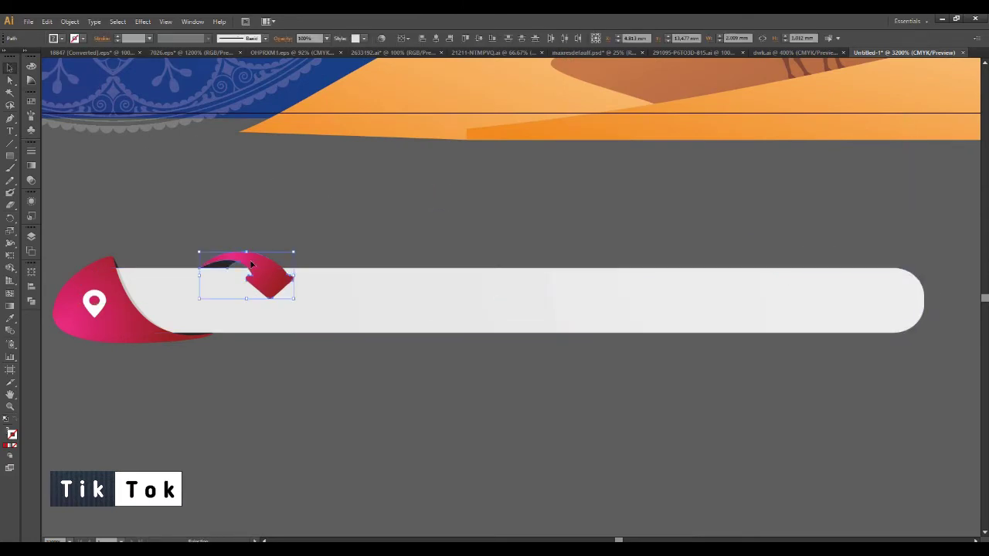
Scale the Tempat text to fit inside the badge and switch it to a new typeface
scroll(639, 206, down, 2)
drag(823, 249, 755, 233)
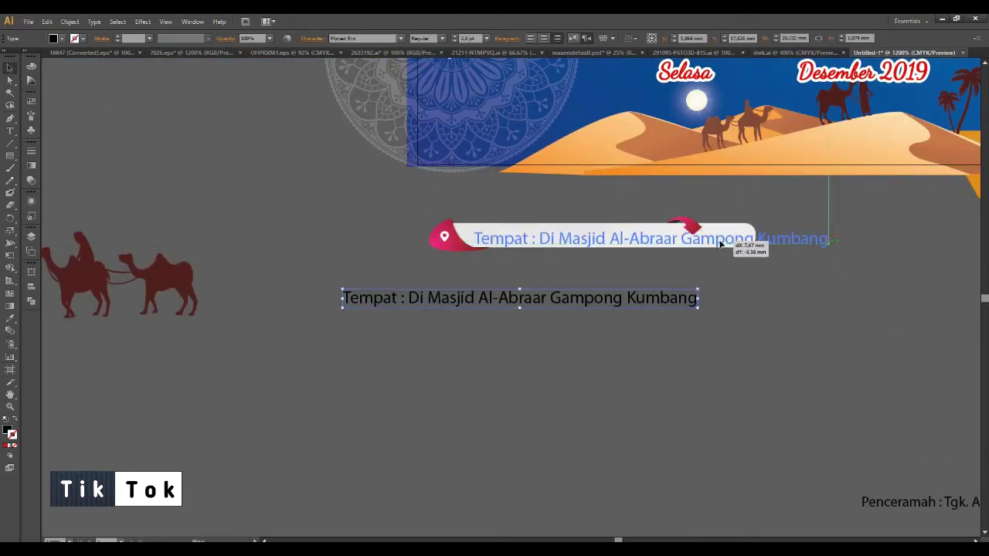
scroll(769, 202, up, 1)
drag(753, 323, 746, 330)
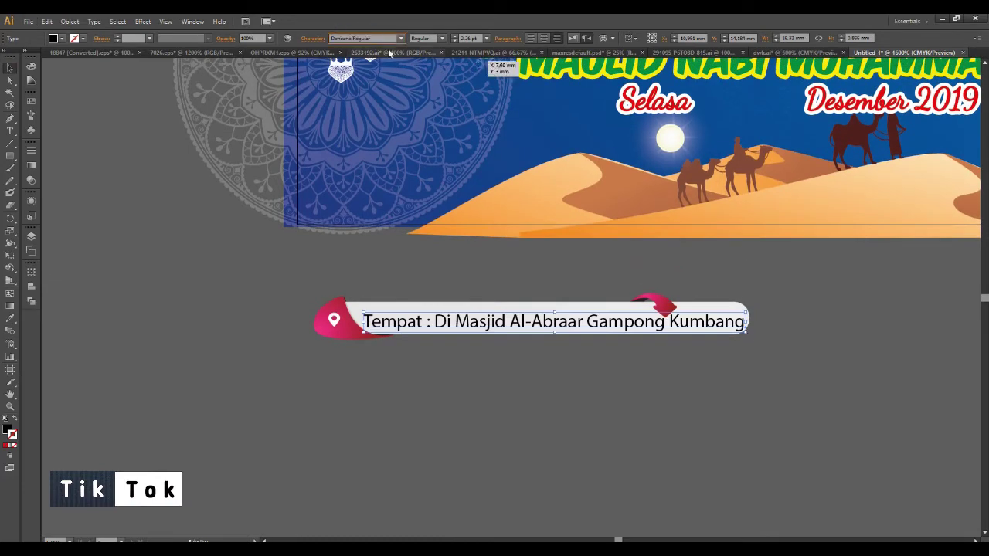
drag(334, 319, 359, 321)
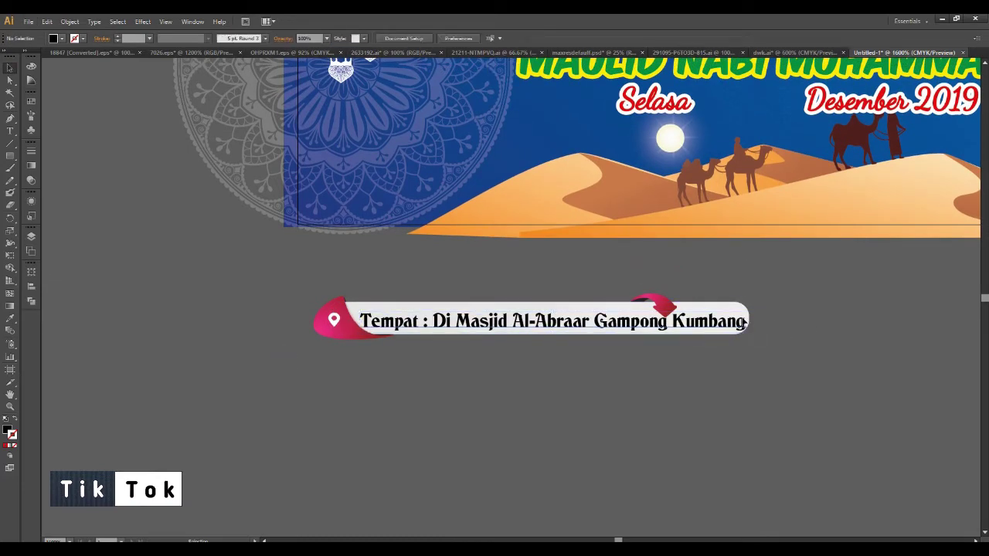
key(Down)
key(Down)
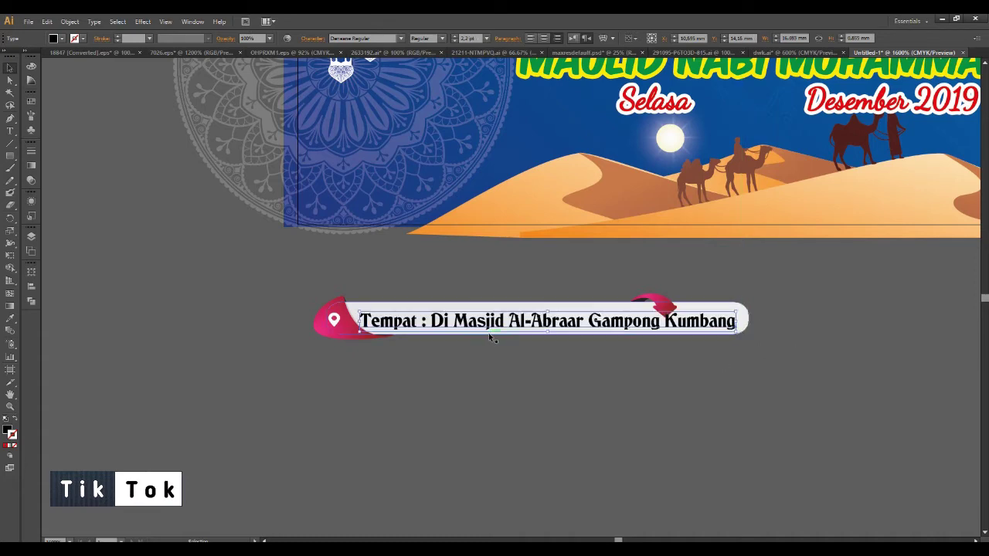
key(Down)
key(Down)
Move the badge with its Tempat text onto the banner's lower-left dunes
click(562, 263)
scroll(561, 263, down, 1)
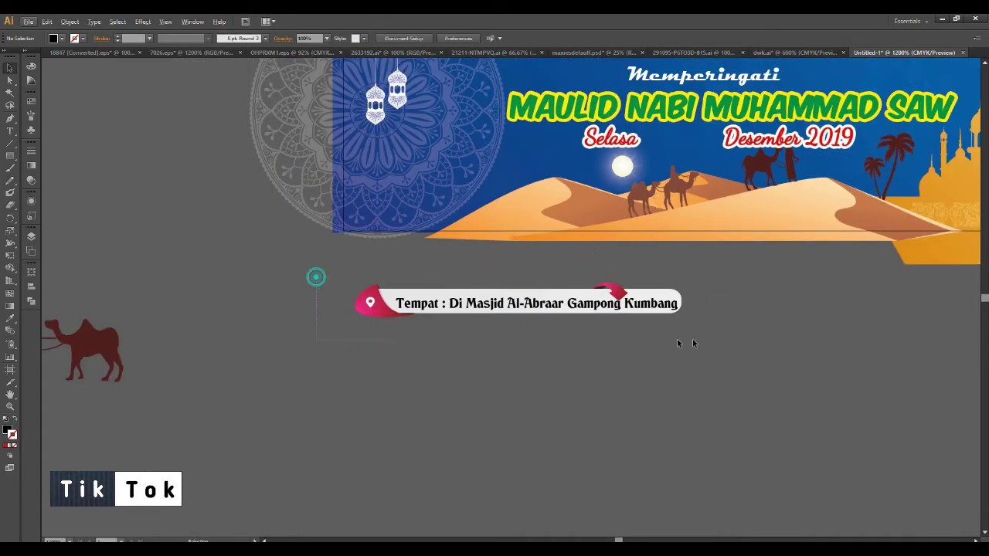
drag(684, 292, 681, 198)
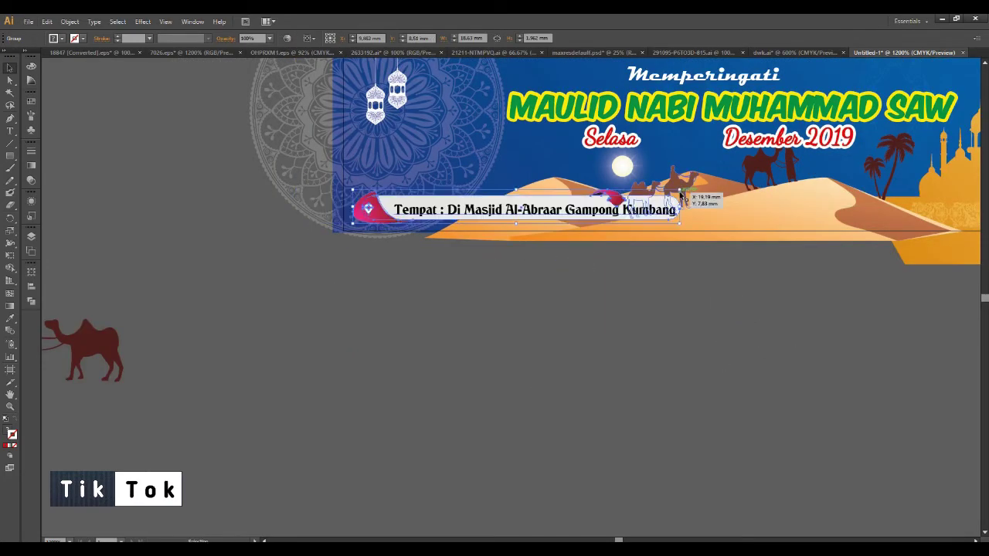
scroll(658, 230, down, 1)
Copy the calendar icon from the other document and place it between Selasa and Desember 2019
click(796, 52)
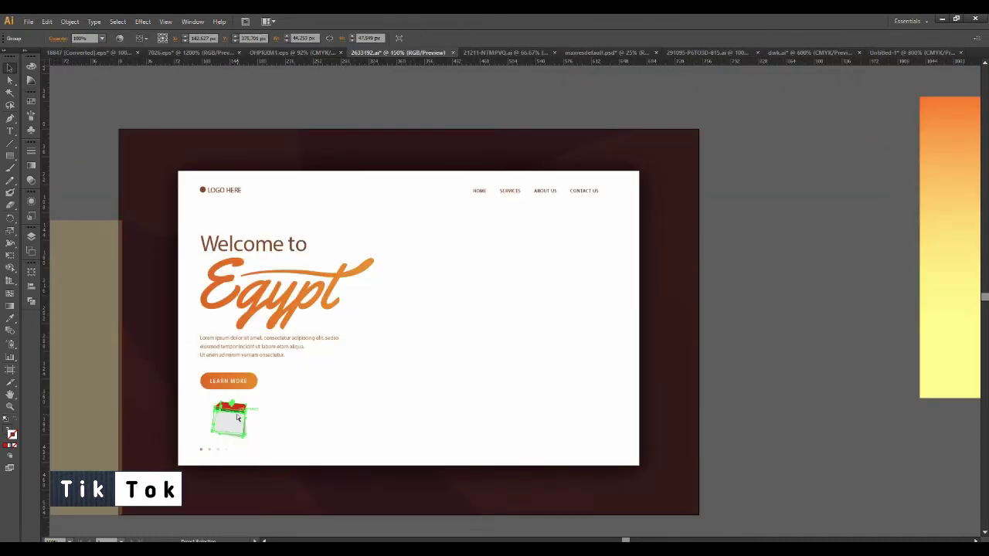
click(221, 409)
key(ctrl+c)
click(908, 53)
key(ctrl+v)
mouse_move(562, 373)
mouse_down()
mouse_move(636, 273)
mouse_move(655, 167)
mouse_up()
scroll(641, 148, up, 1)
drag(687, 202, 653, 186)
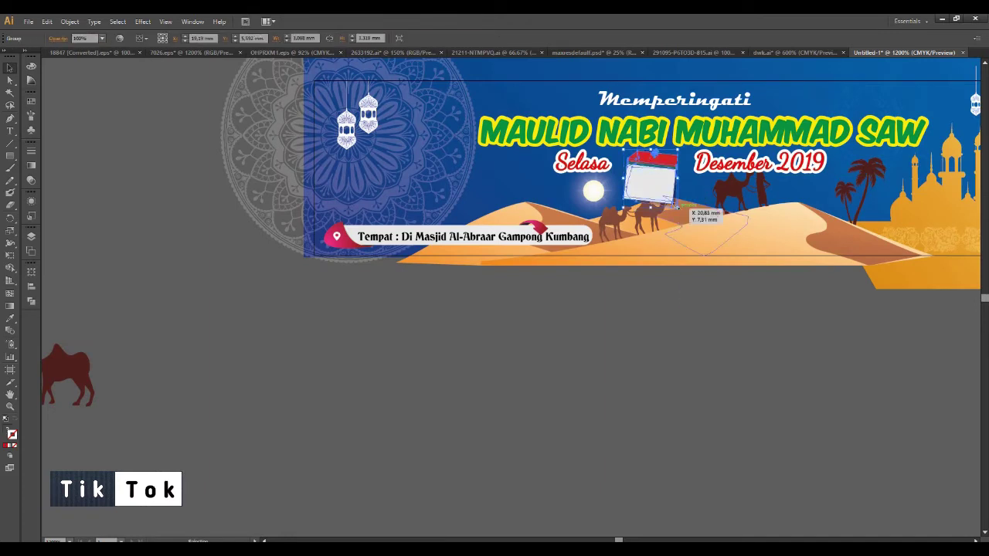
Add a red '10' text, move it onto the calendar, and select both together
key(t)
click(527, 467)
text(10)
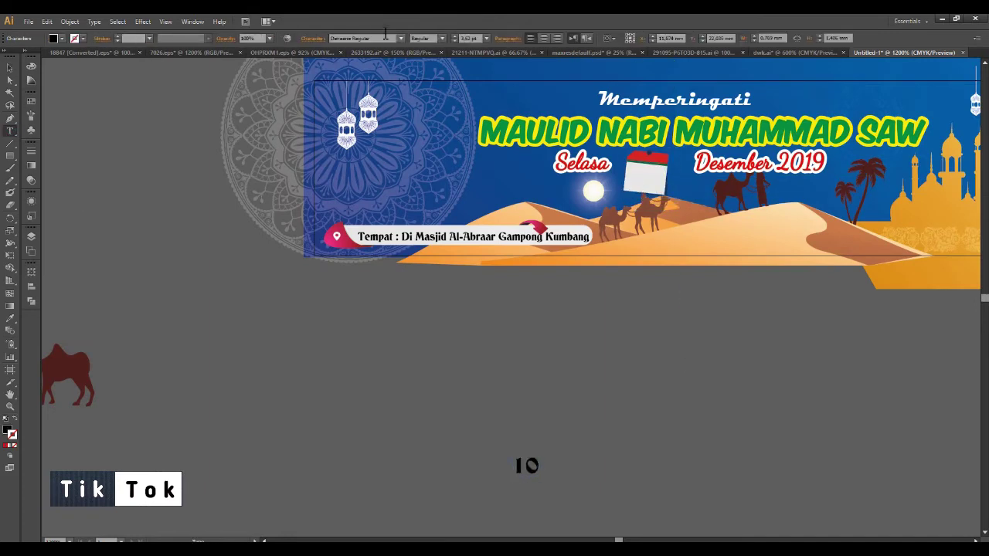
click(355, 36)
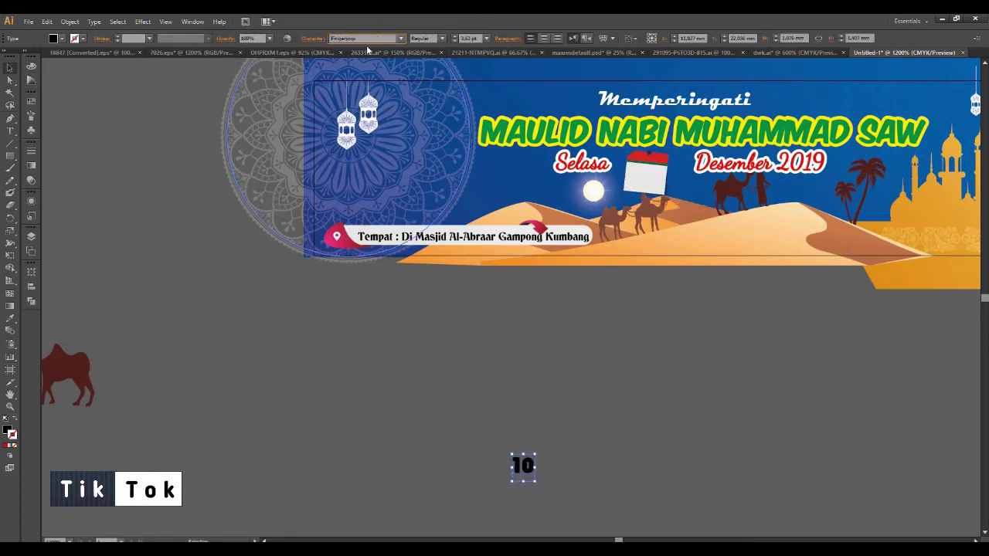
click(58, 44)
drag(541, 449, 574, 334)
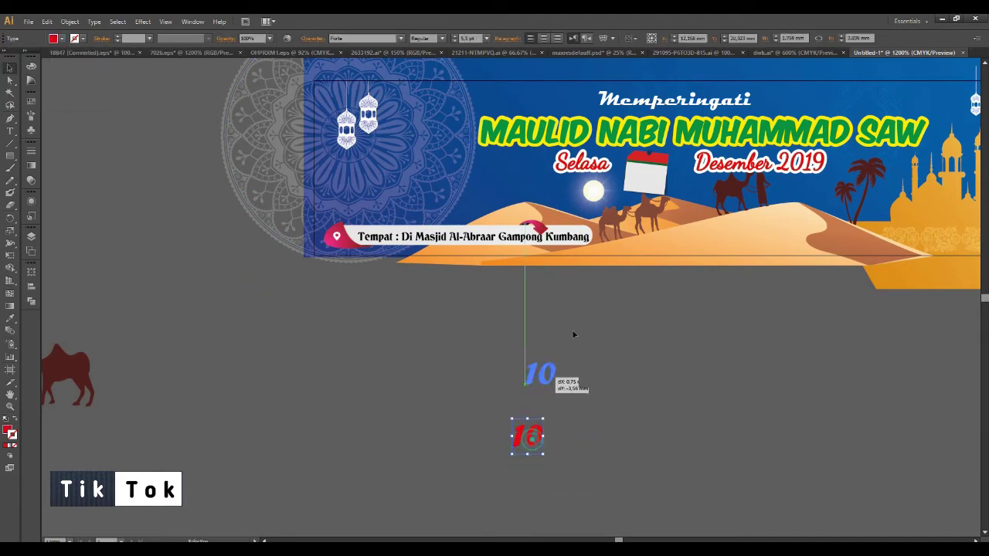
drag(618, 143, 712, 247)
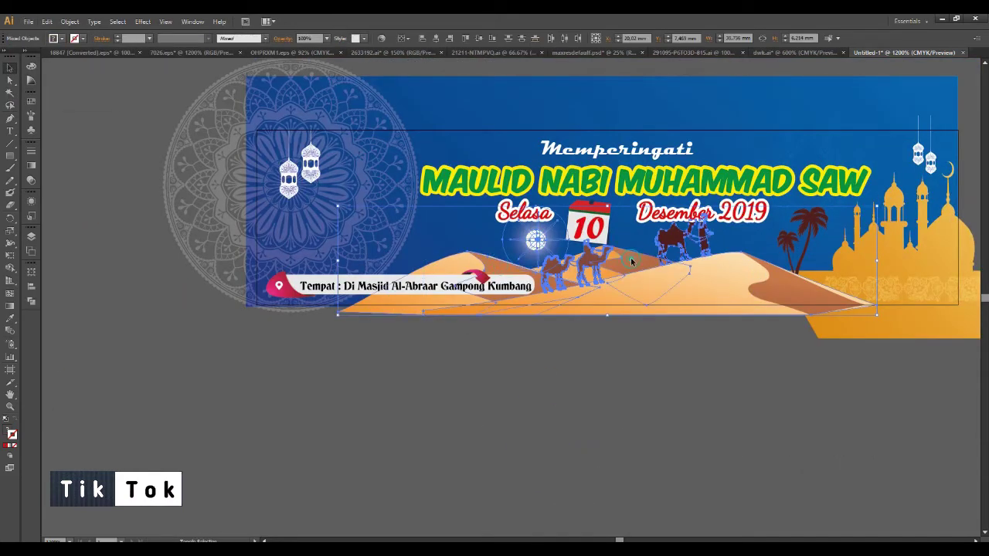
Shrink the dunes-and-camels group and shift it to a new position
drag(338, 207, 415, 230)
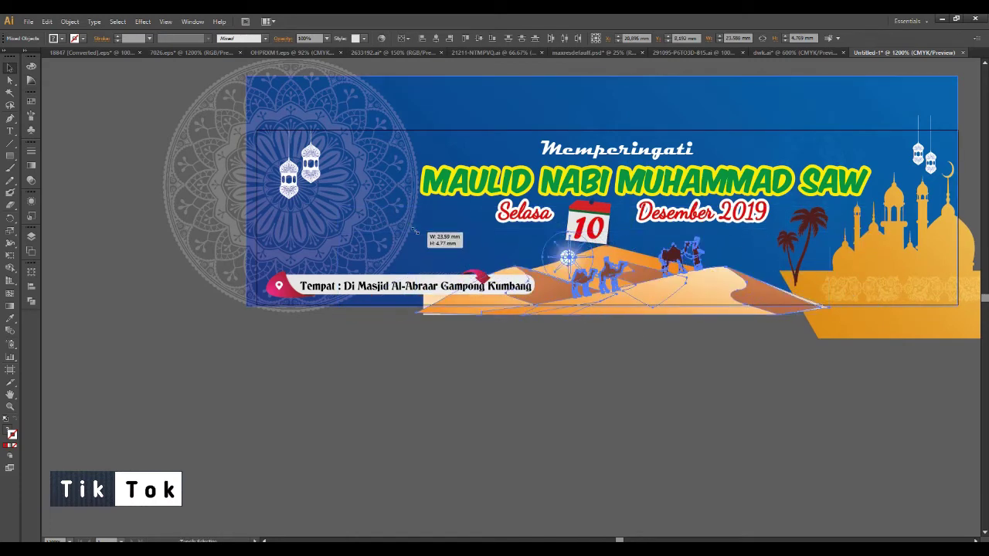
mouse_move(652, 305)
mouse_down()
mouse_move(645, 290)
mouse_move(394, 319)
mouse_up()
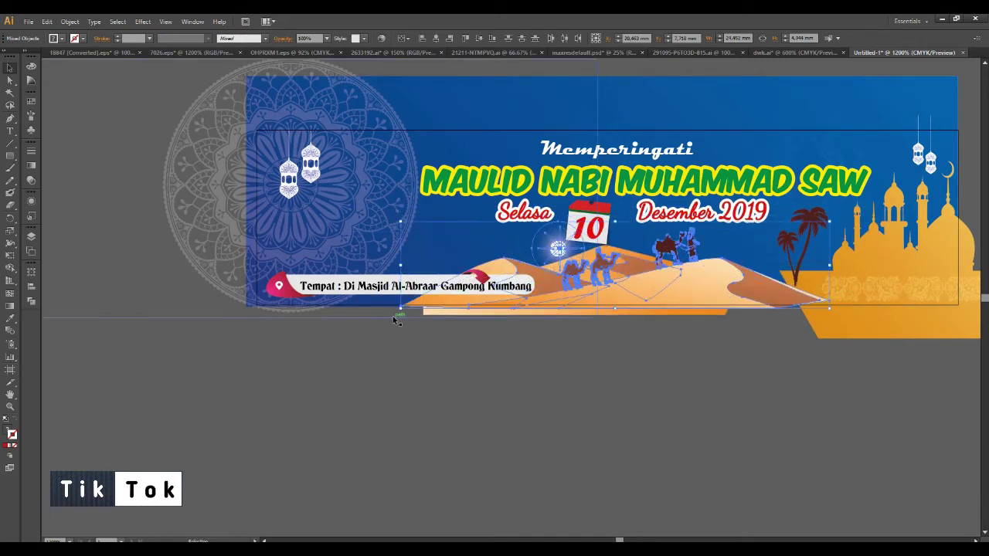
drag(821, 230, 817, 231)
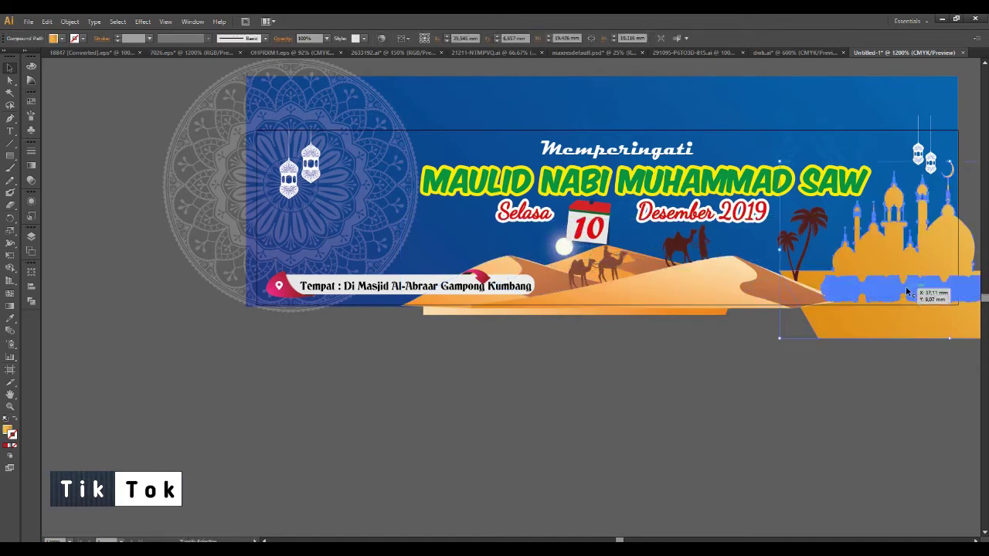
Reshape the orange mosque base and reposition its ornament band
click(820, 324)
drag(777, 340, 928, 378)
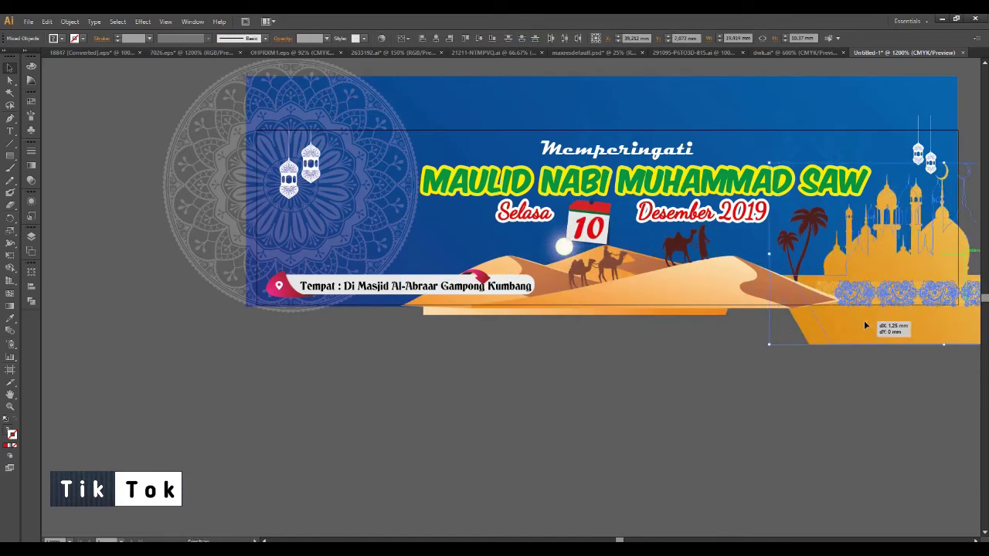
drag(892, 287, 891, 288)
click(839, 428)
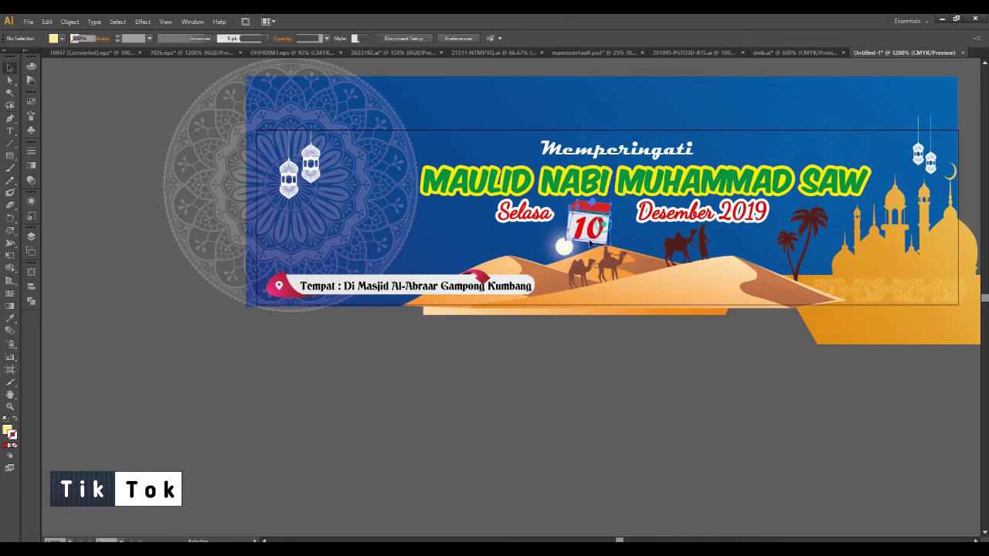
Narrow the Selasa / Desember 2019 date text and fit it around the 10 calendar
drag(582, 244, 582, 244)
click(690, 220)
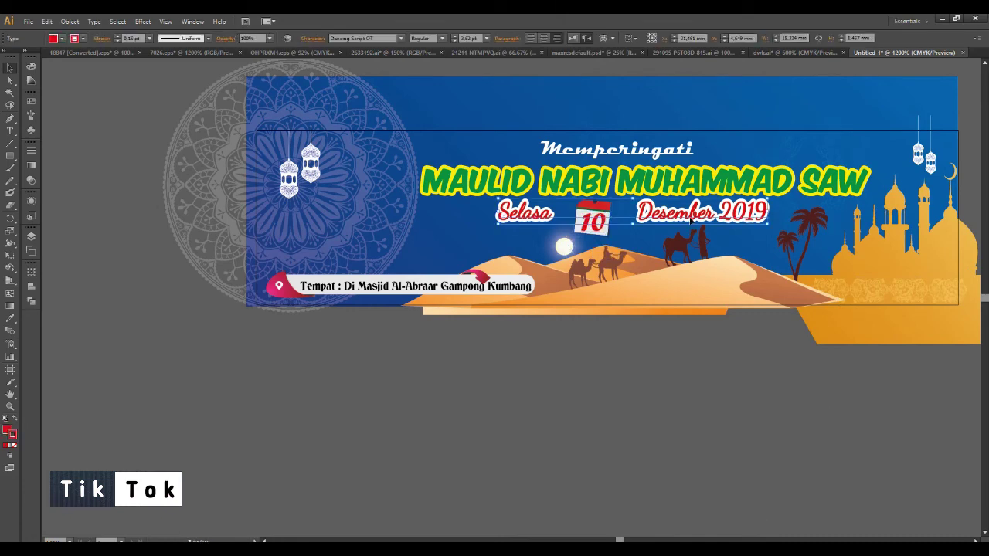
click(761, 224)
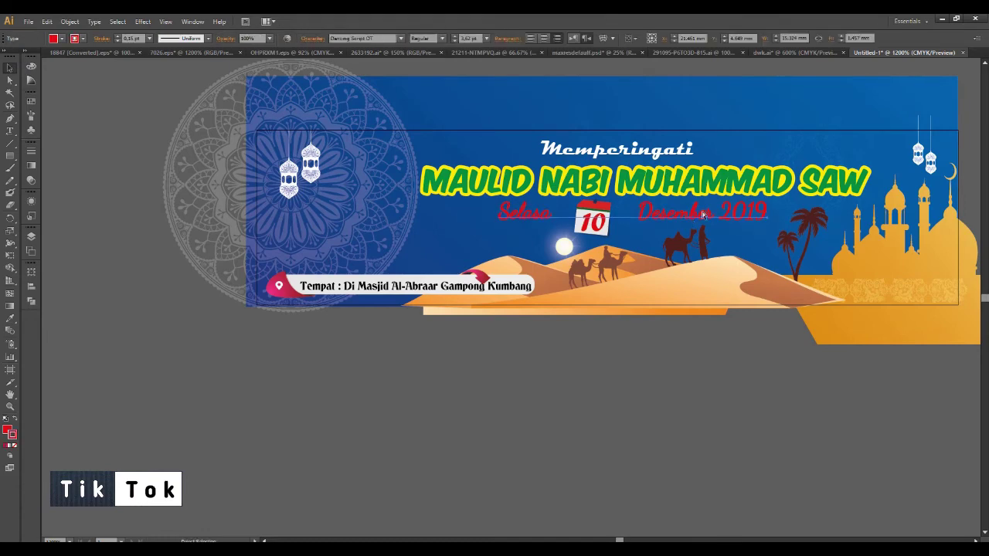
drag(768, 204, 734, 208)
click(592, 230)
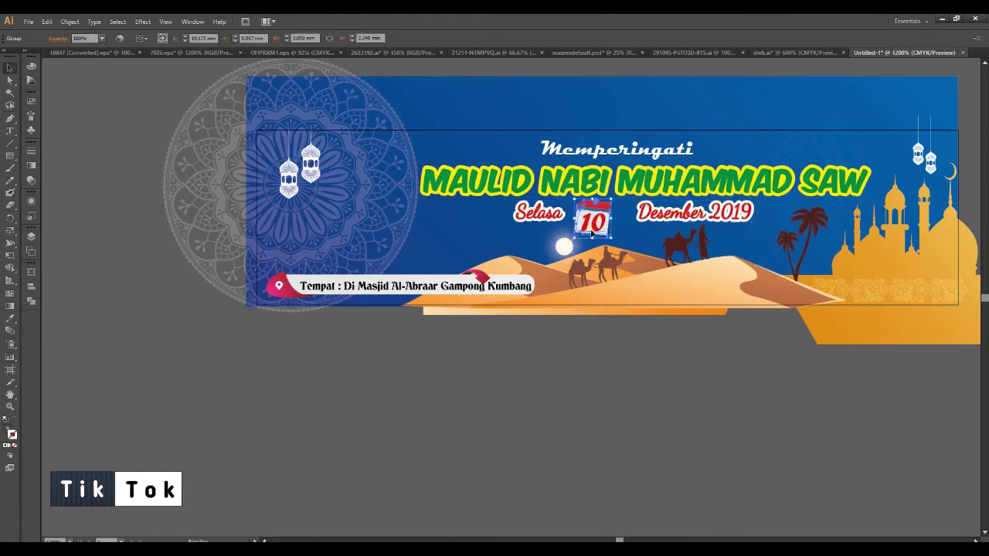
click(663, 219)
drag(746, 213, 744, 214)
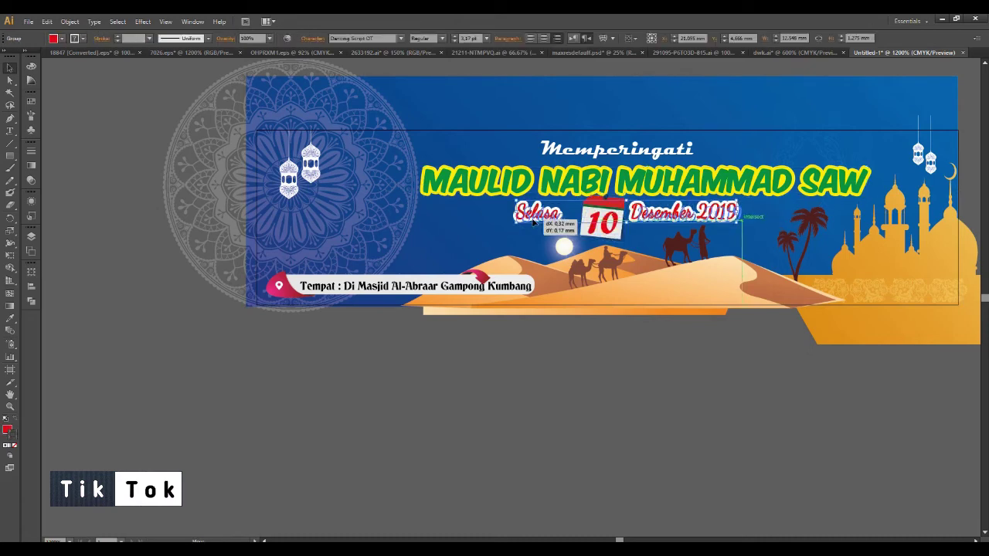
Nudge the Memperingati heading slightly to the right
click(684, 246)
click(864, 194)
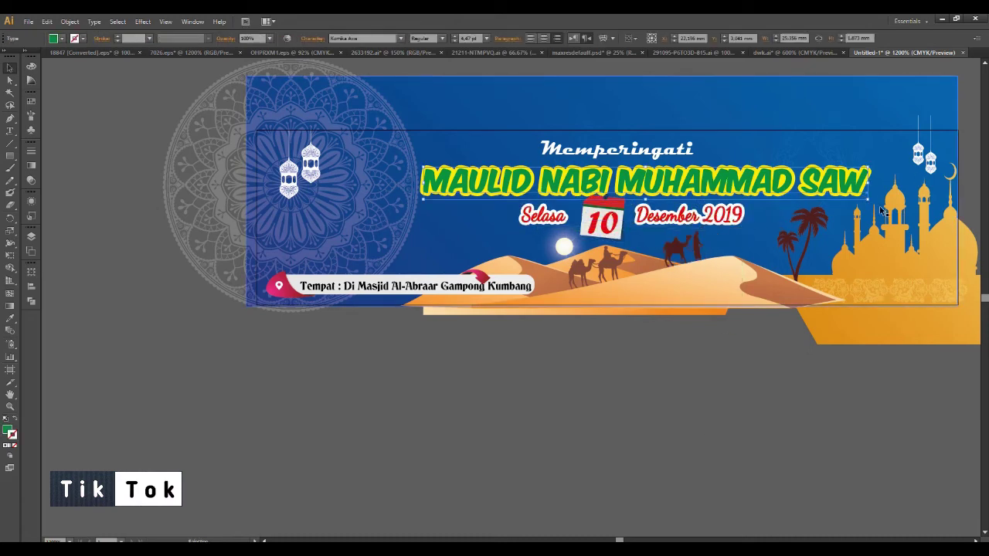
drag(622, 149, 622, 149)
click(493, 377)
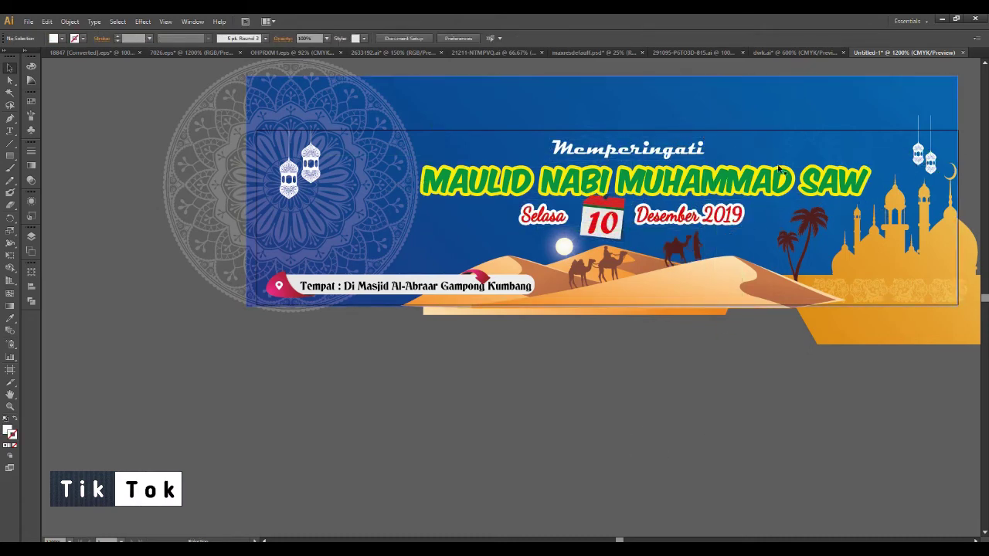
click(572, 52)
Paste the speaker photo into Untitled-1 and scale it beside the lanterns at the left
key(ctrl+a)
key(ctrl+c)
click(905, 53)
key(ctrl+v)
drag(353, 485, 352, 337)
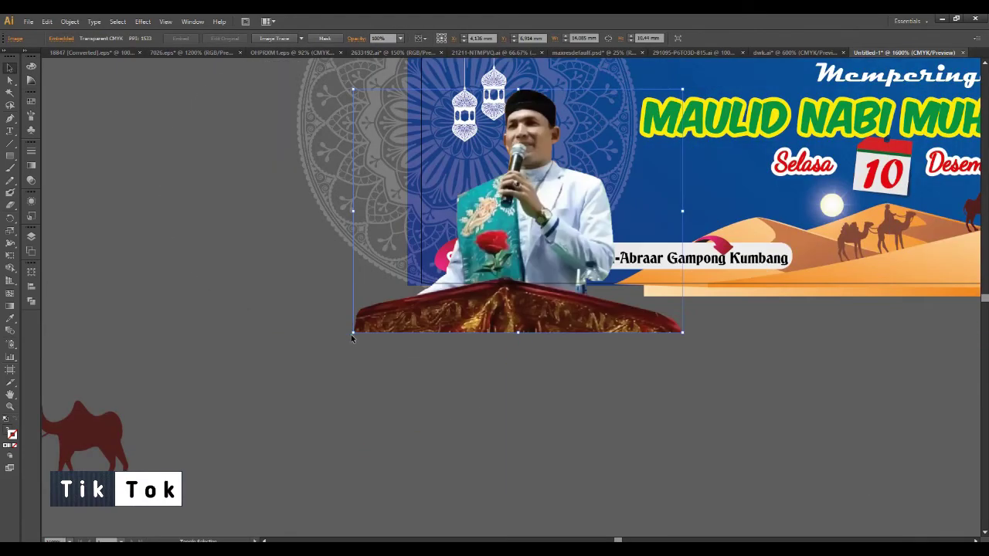
drag(453, 280, 512, 243)
key(ctrl+minus)
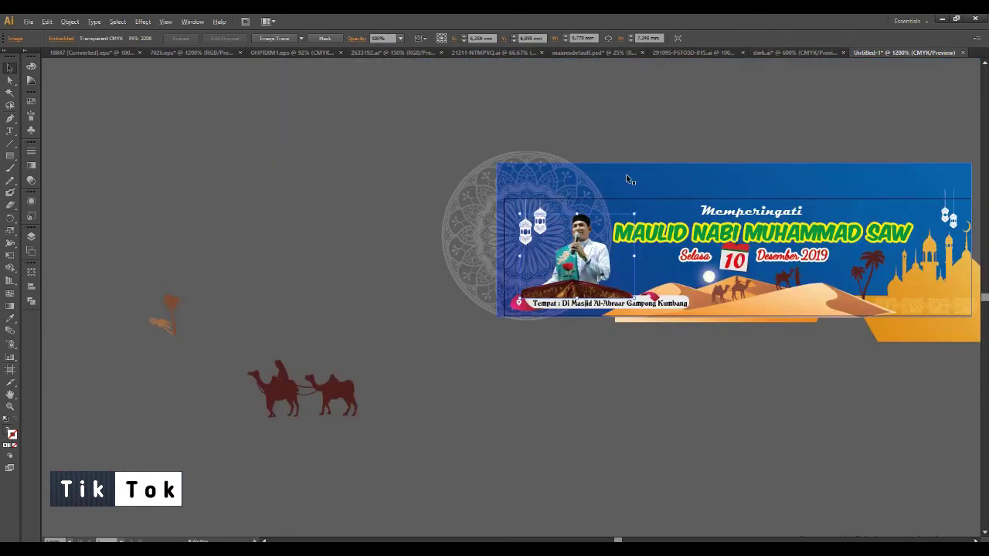
drag(456, 226, 445, 222)
click(487, 351)
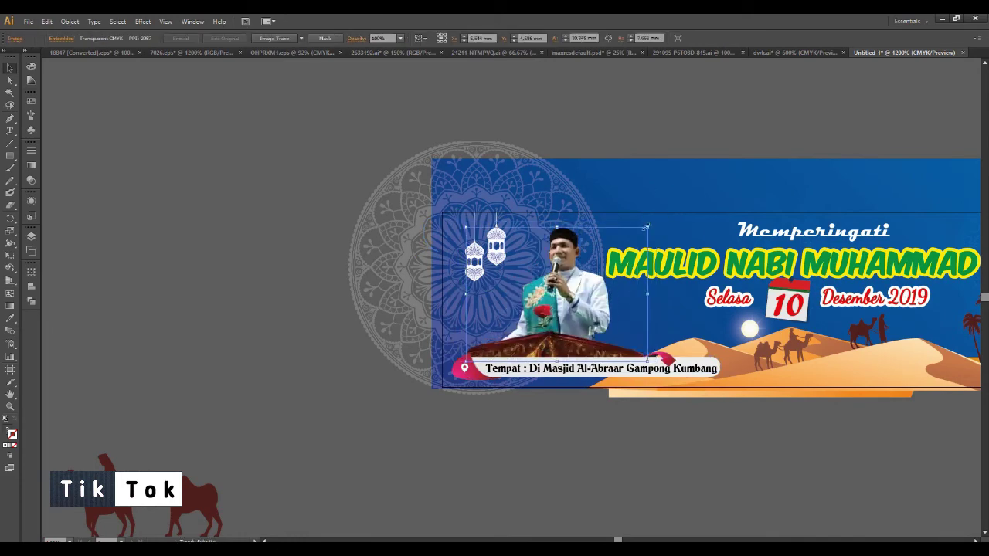
drag(550, 345, 550, 348)
click(515, 468)
Set the speaker caption font to News701 BT Bold
scroll(524, 433, down, 1)
scroll(665, 478, down, 2)
scroll(585, 224, up, 3)
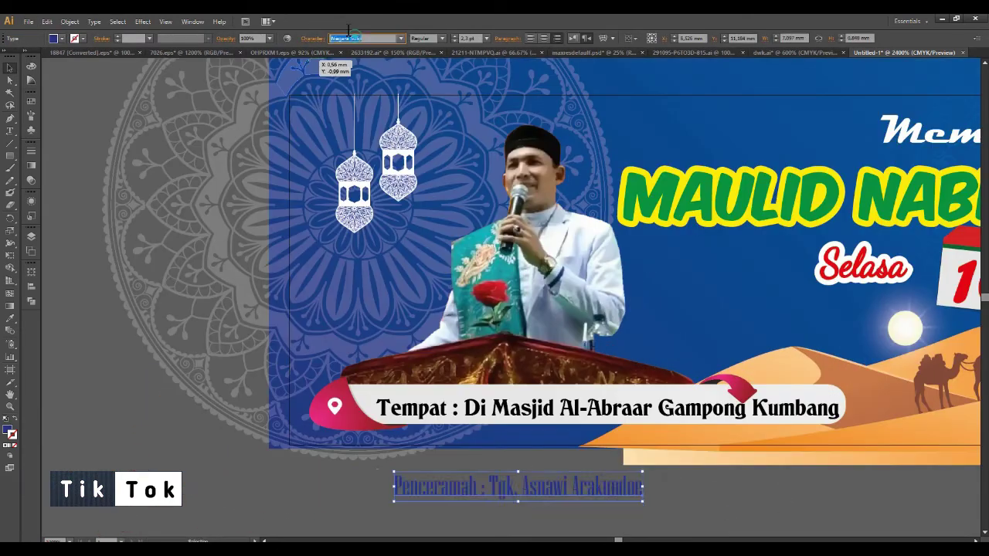
key(Down)
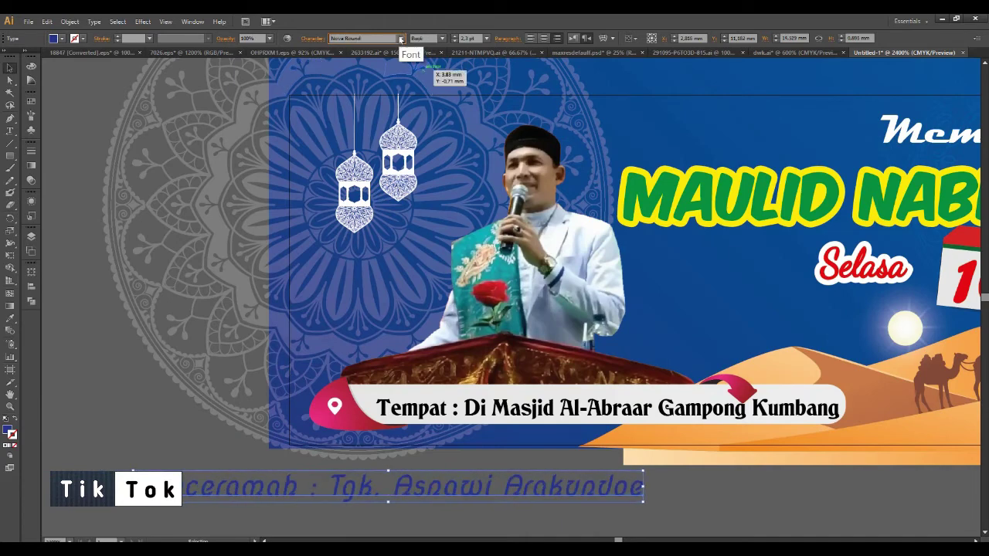
key(Up)
key(Up)
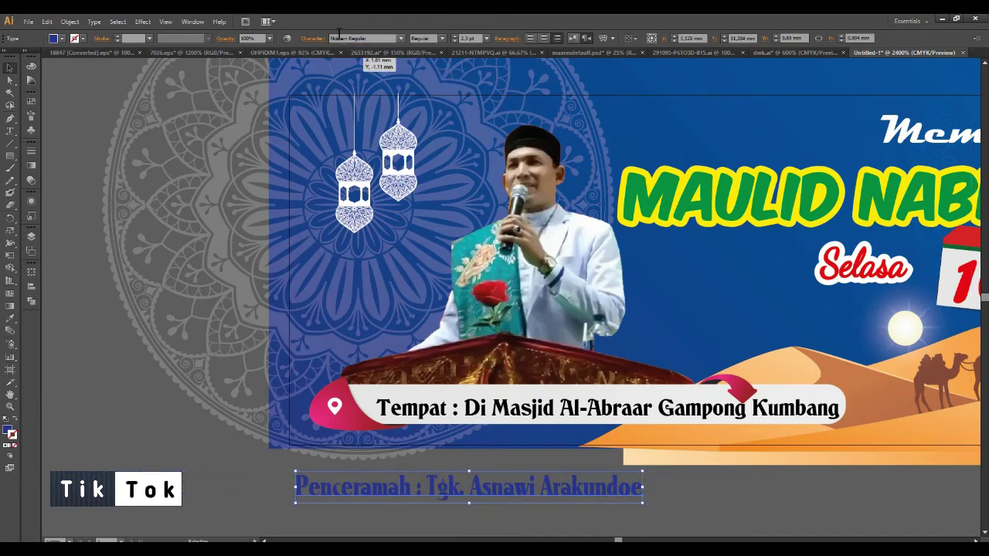
key(Up)
key(Up)
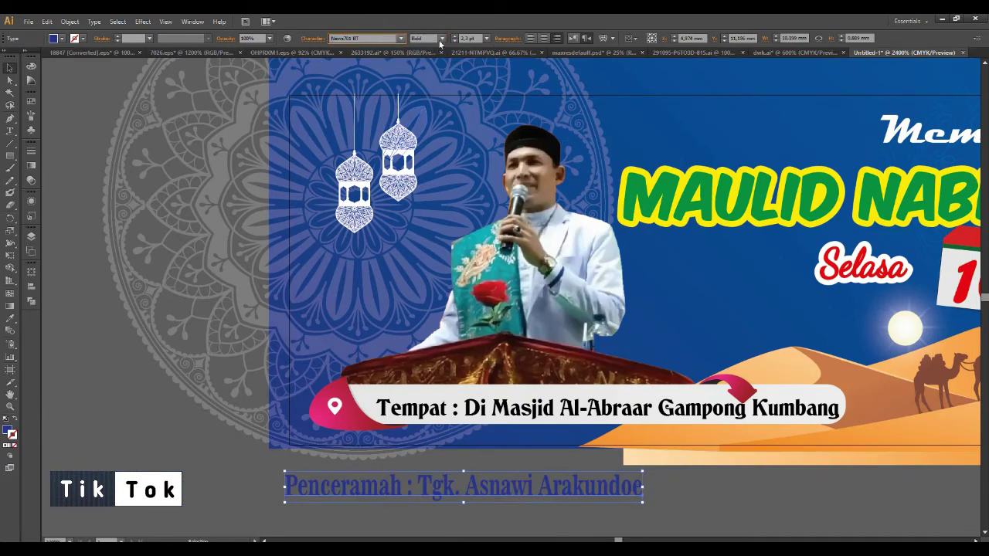
Move the speaker caption onto the podium and give it a white outline stroke
drag(464, 487, 545, 363)
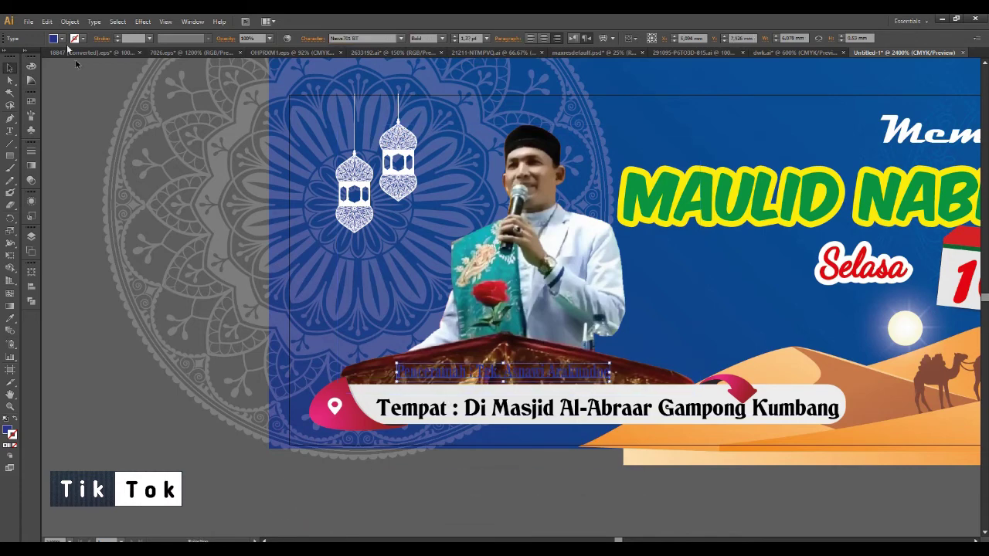
click(83, 38)
click(30, 68)
click(102, 38)
click(149, 39)
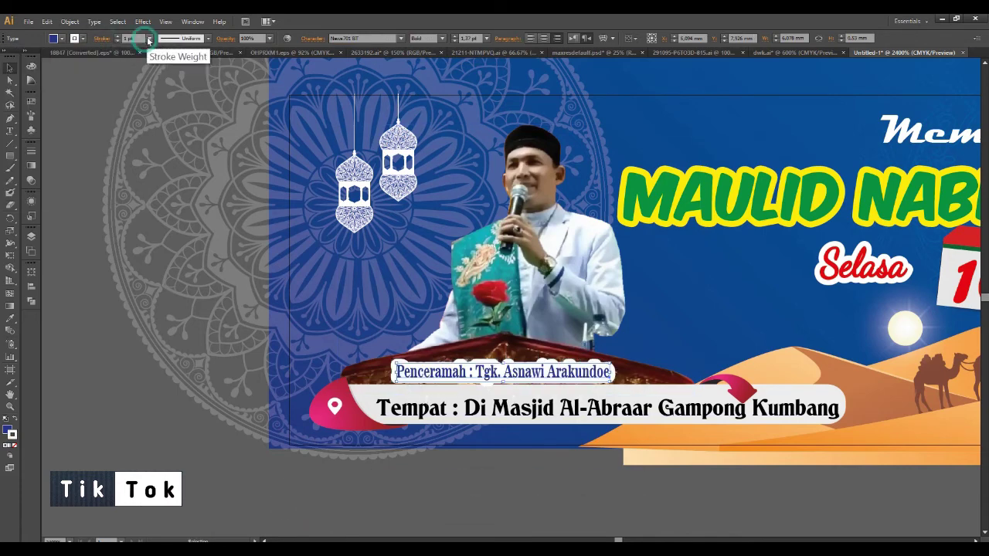
key(ctrl+shift+a)
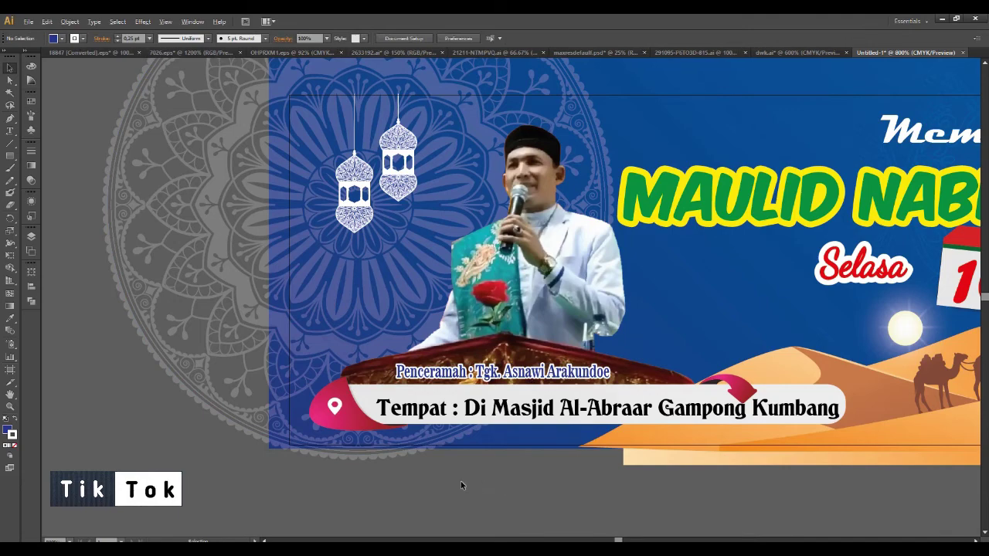
key(ctrl+0)
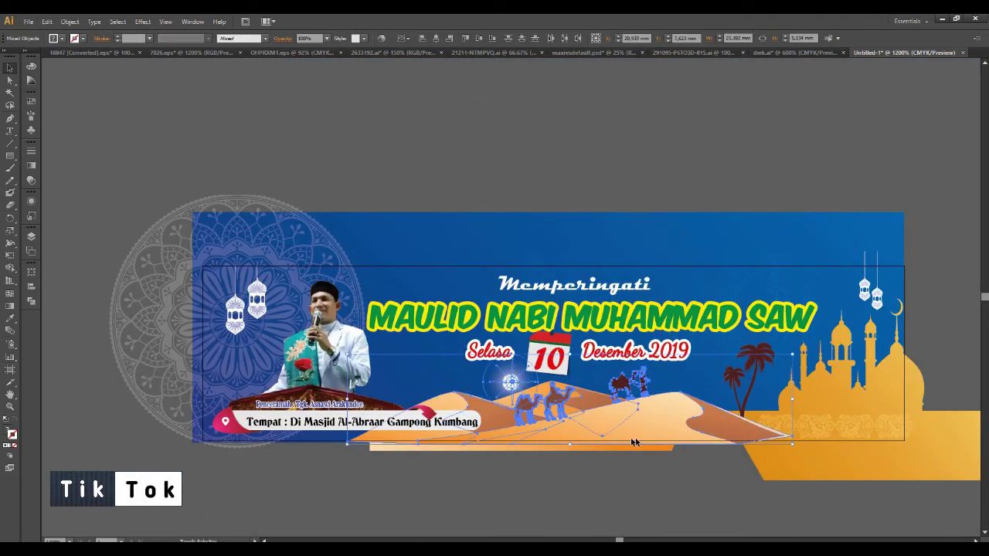
Shift the dune group right, then drag dune anchors left beneath the Tempat label
drag(572, 438, 587, 435)
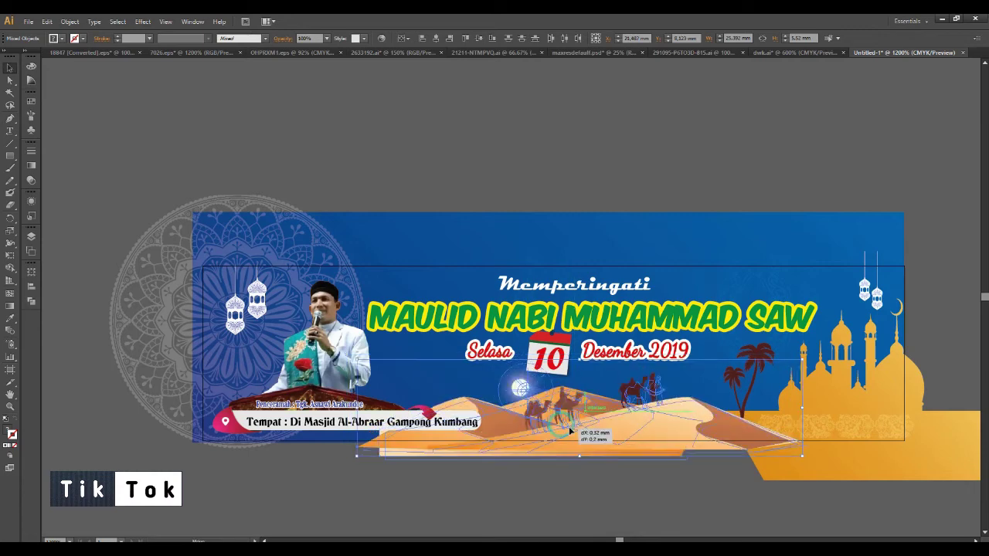
click(393, 472)
drag(396, 437, 329, 442)
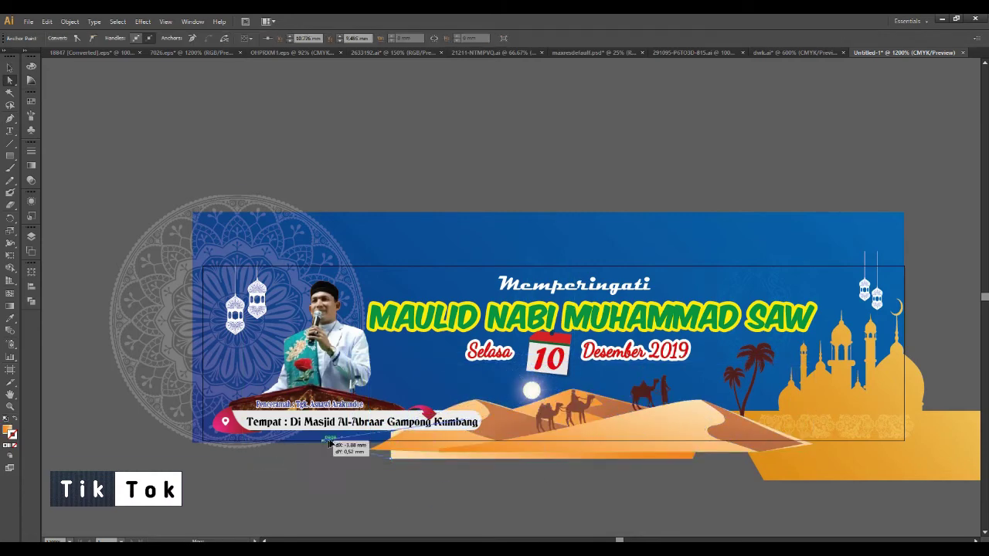
drag(490, 418, 466, 433)
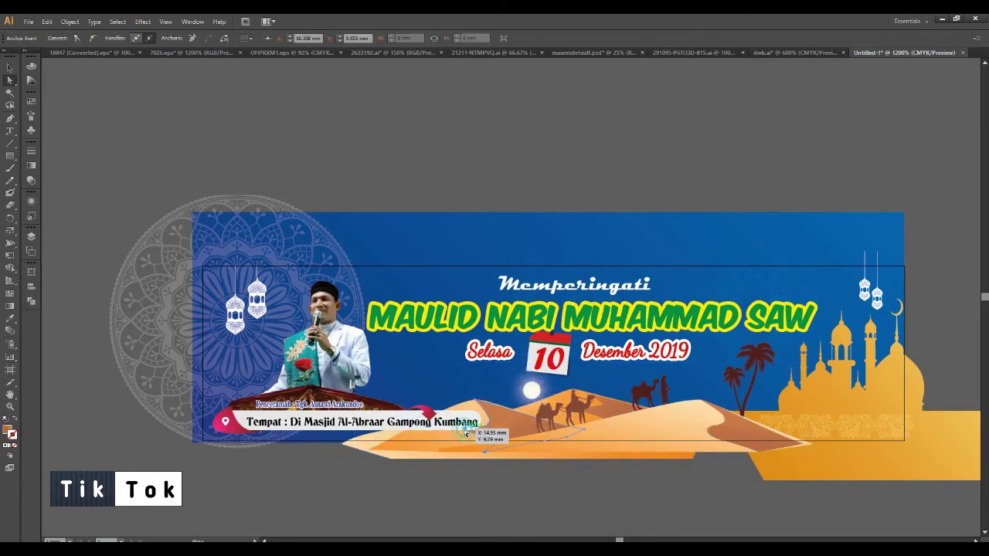
scroll(491, 423, up, 1)
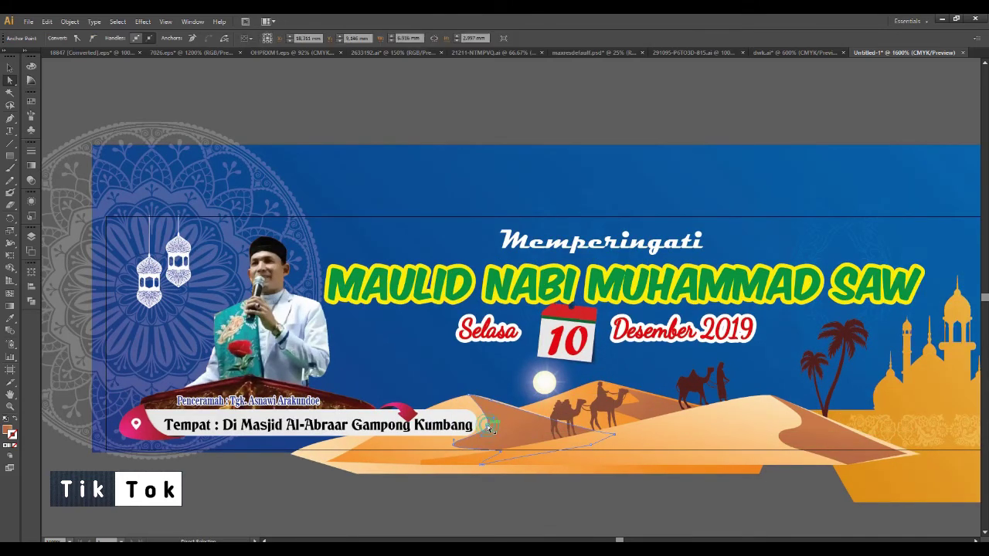
drag(489, 439, 460, 437)
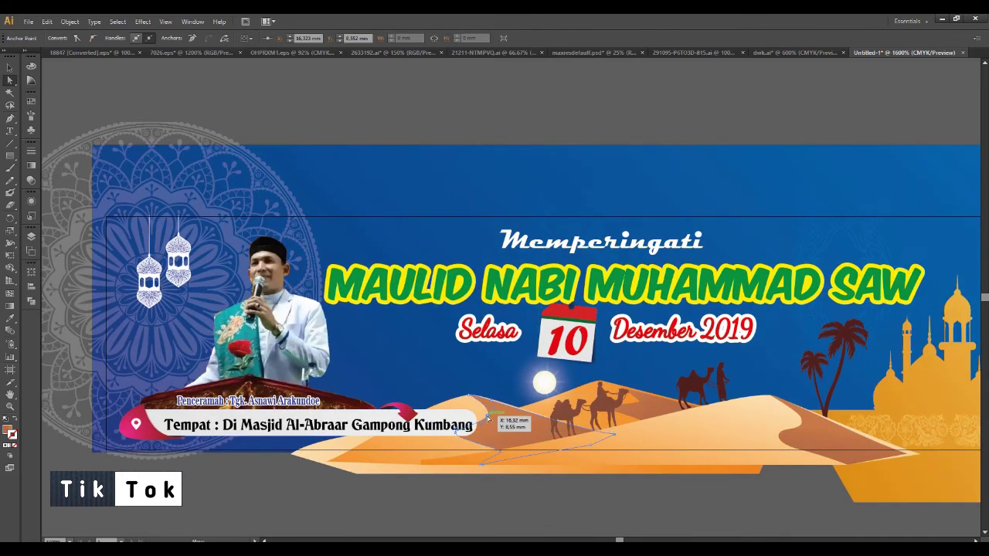
scroll(456, 508, down, 1)
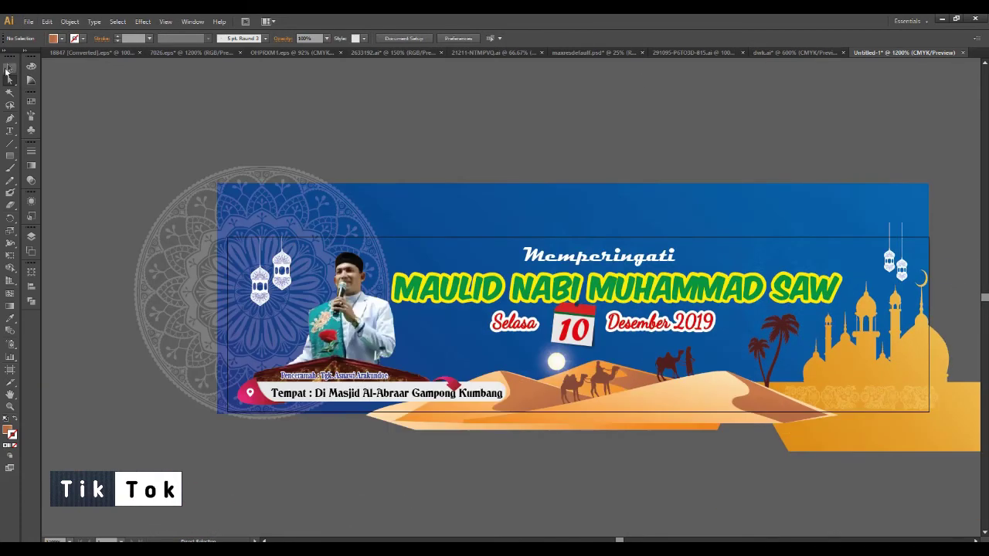
drag(462, 324, 644, 501)
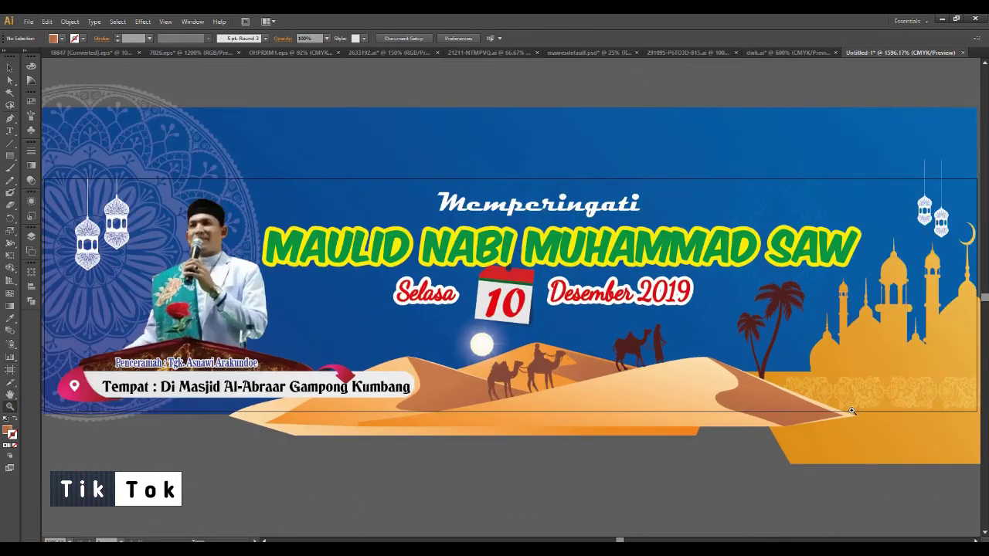